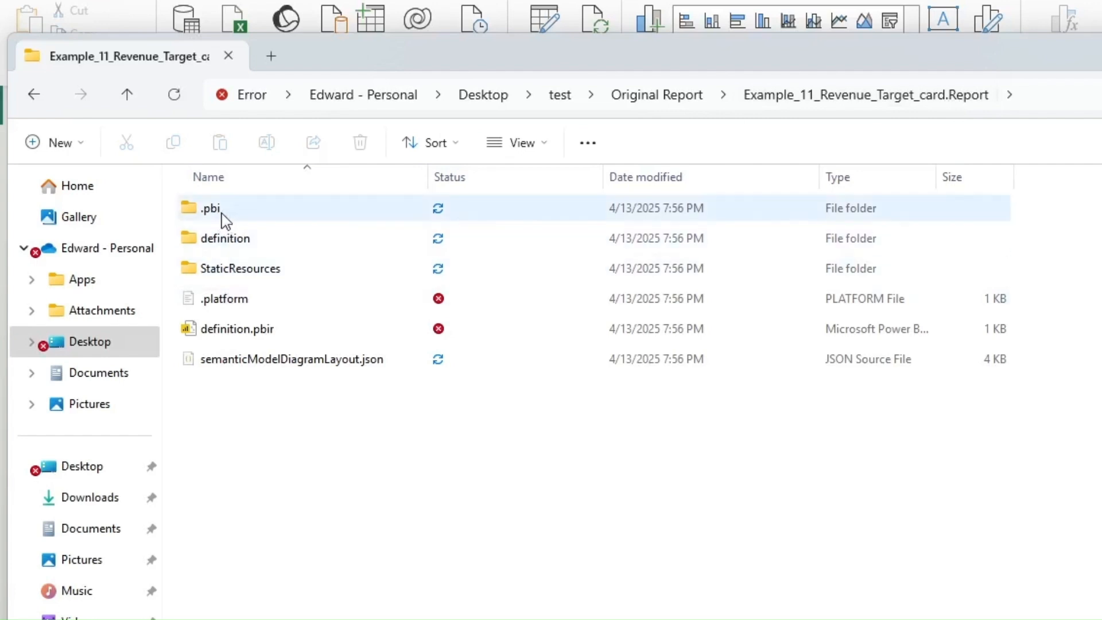
Look inside the .pbi folder at localSettings.json and return to the Example_11_Revenue_Target_card.Report folder
double_click(222, 213)
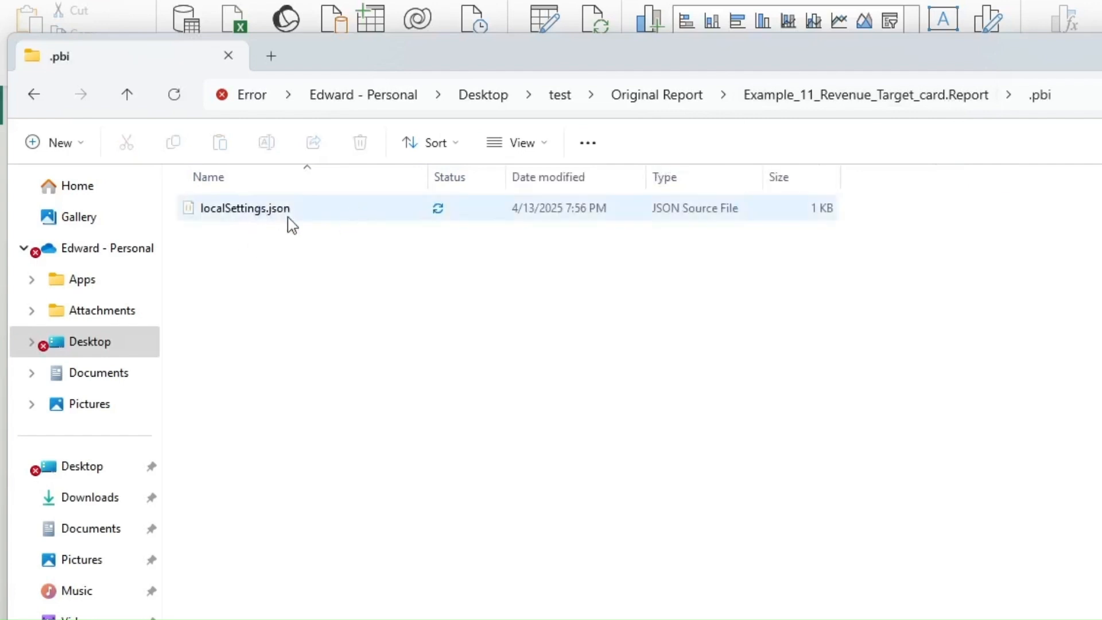
click(268, 218)
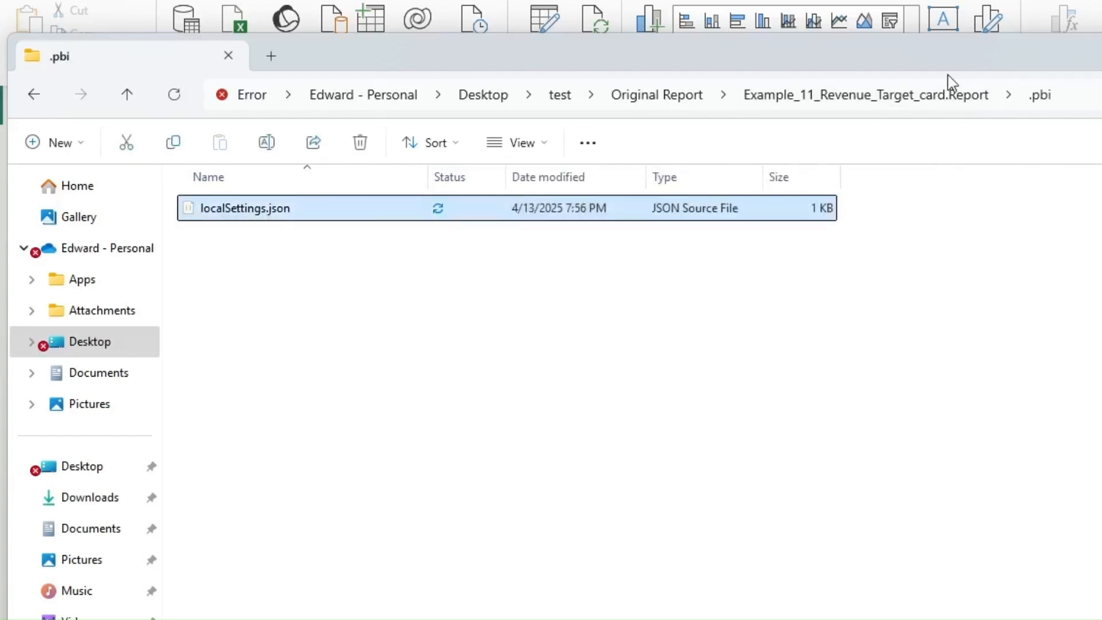
click(937, 99)
Look through the bookmark files in the definition folder's bookmarks subfolder and return to the definition folder
double_click(226, 244)
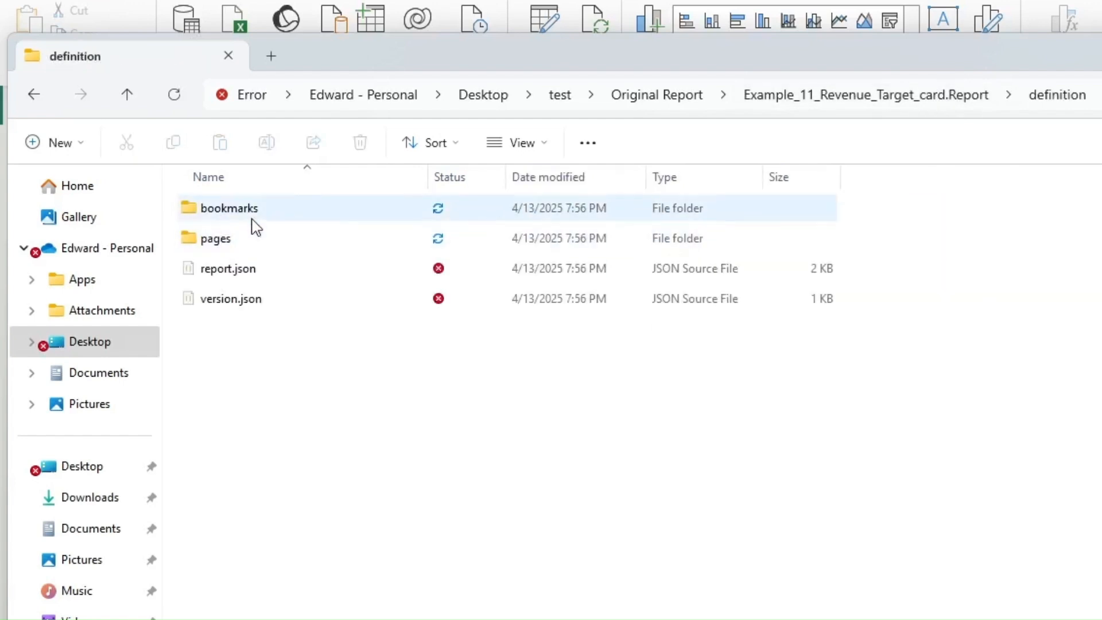
click(258, 222)
double_click(256, 220)
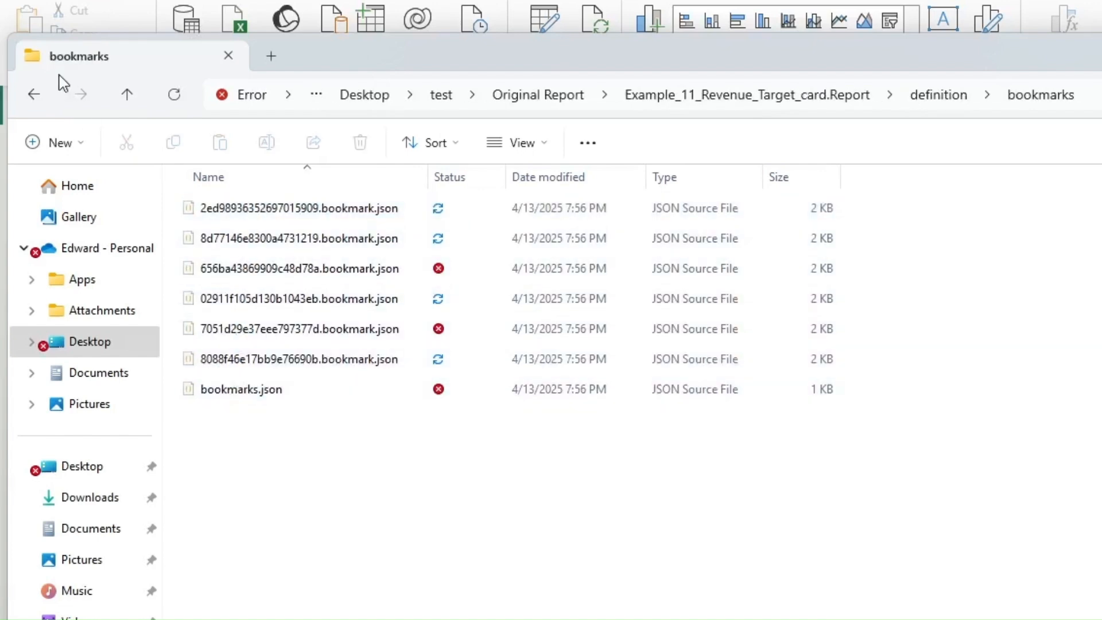
click(34, 94)
Browse the pages folder down through the page's subfolder to its visuals, and return to the definition folder
click(236, 239)
double_click(236, 238)
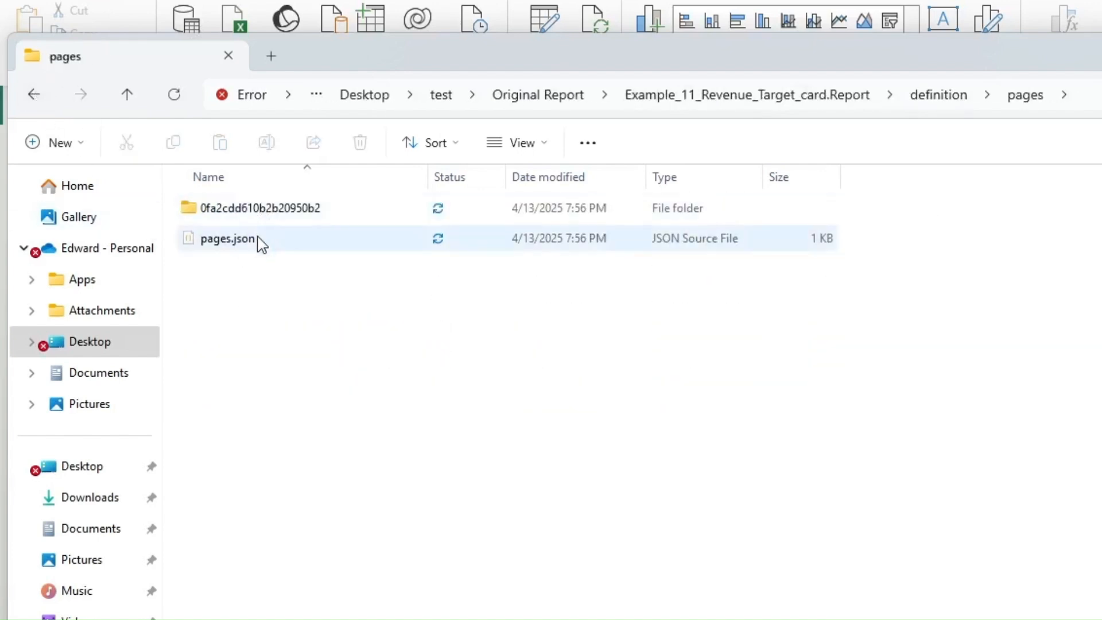
click(283, 215)
double_click(282, 215)
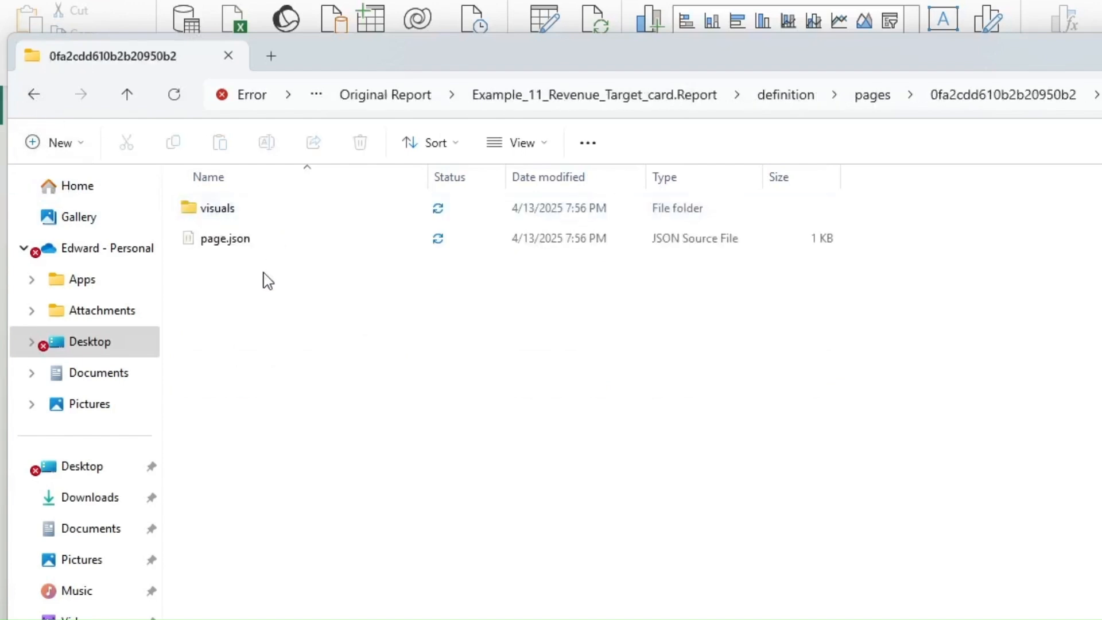
click(226, 214)
double_click(227, 212)
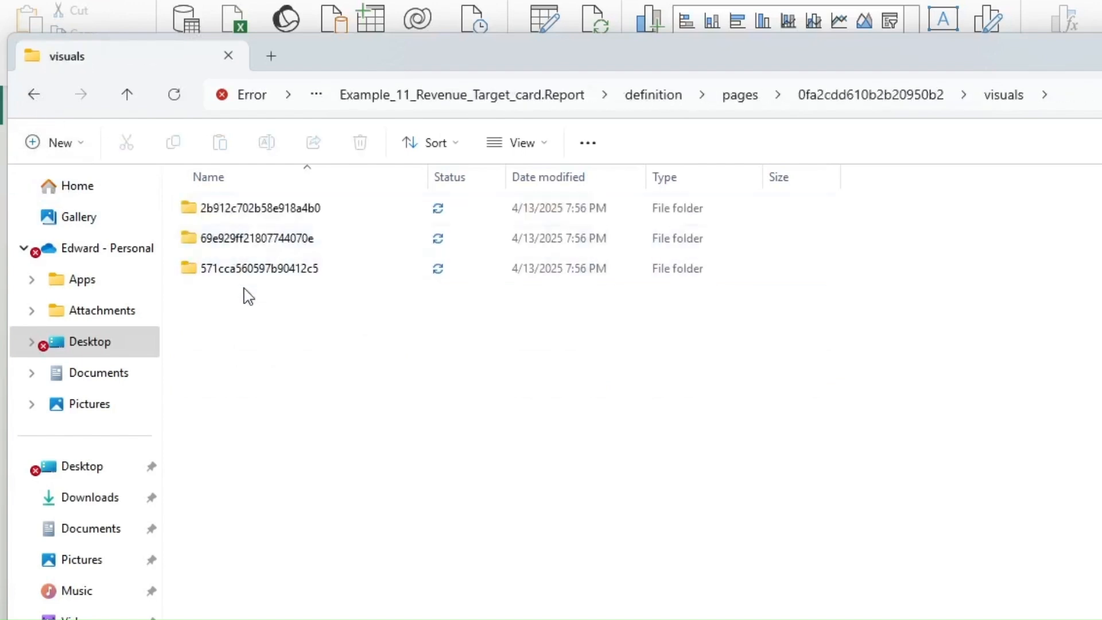
click(34, 96)
click(37, 97)
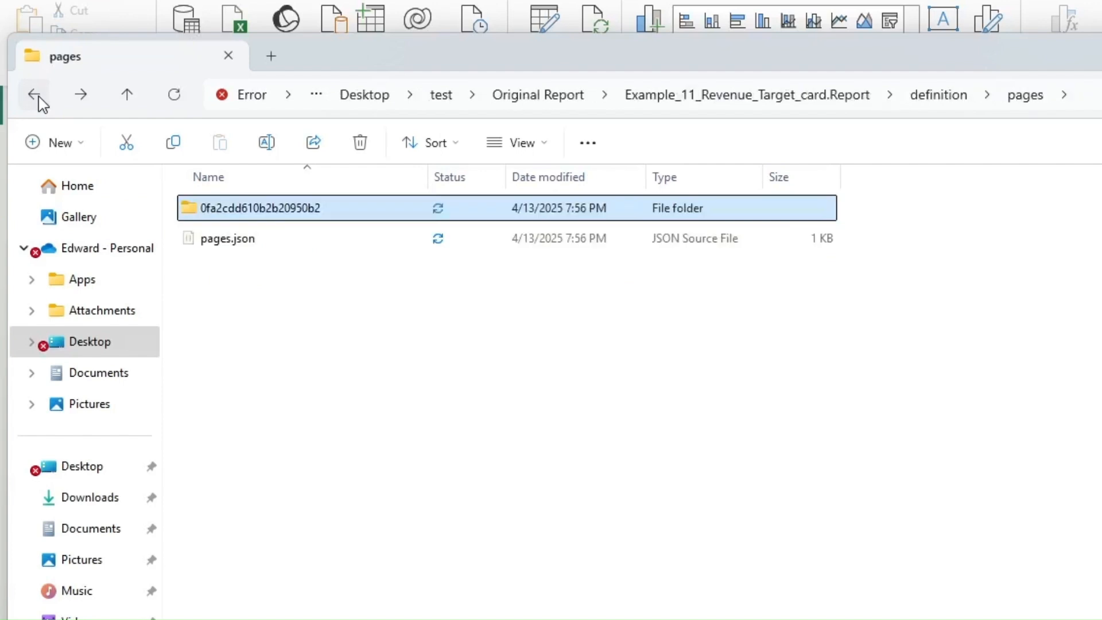
click(36, 97)
Open report.json from the definition folder, review its theme, objects and resource packages, and close it
click(249, 280)
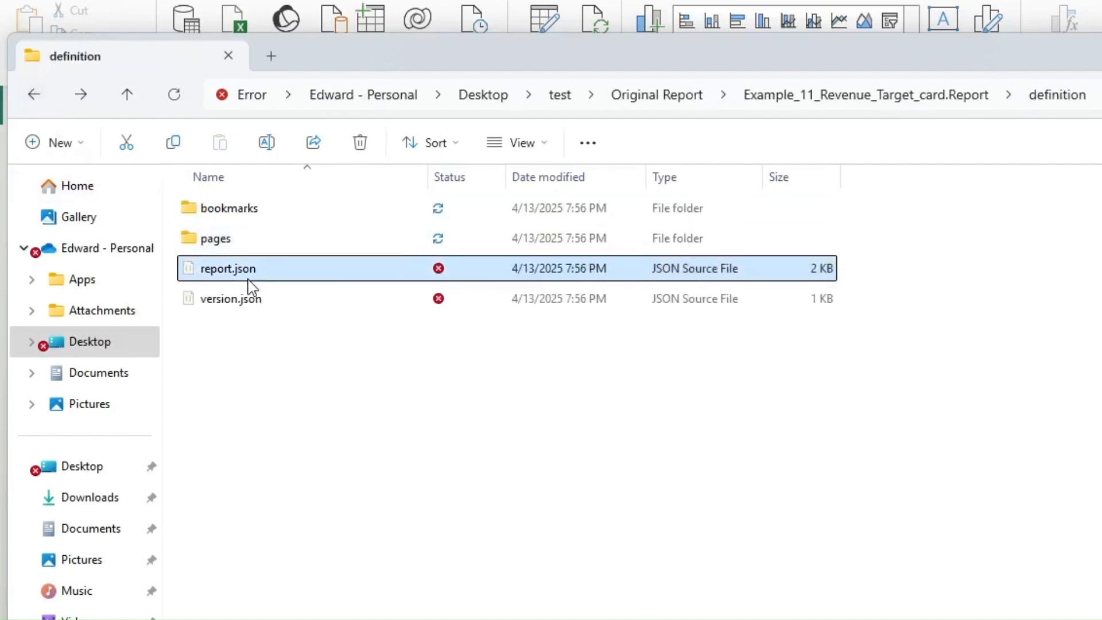
double_click(250, 284)
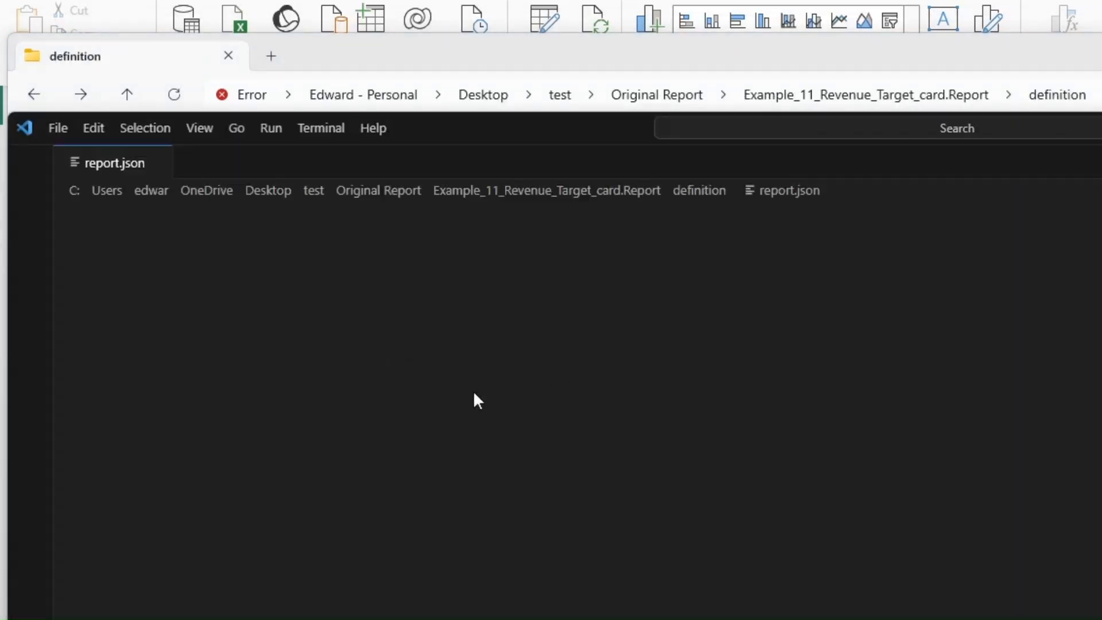
click(312, 285)
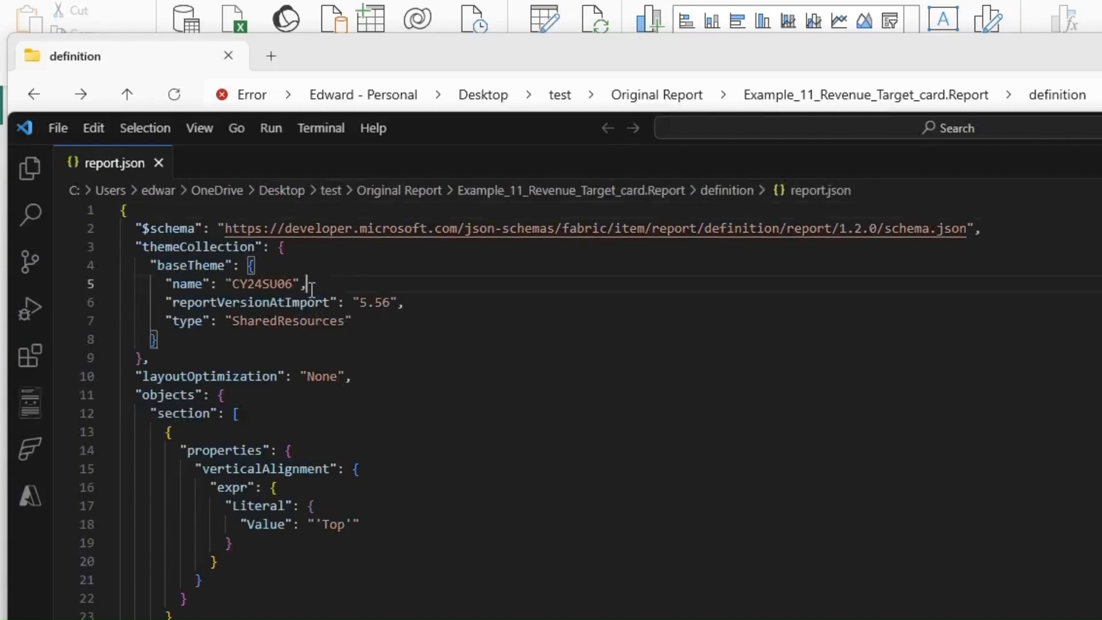
scroll(353, 423, down, 15)
scroll(353, 423, up, 5)
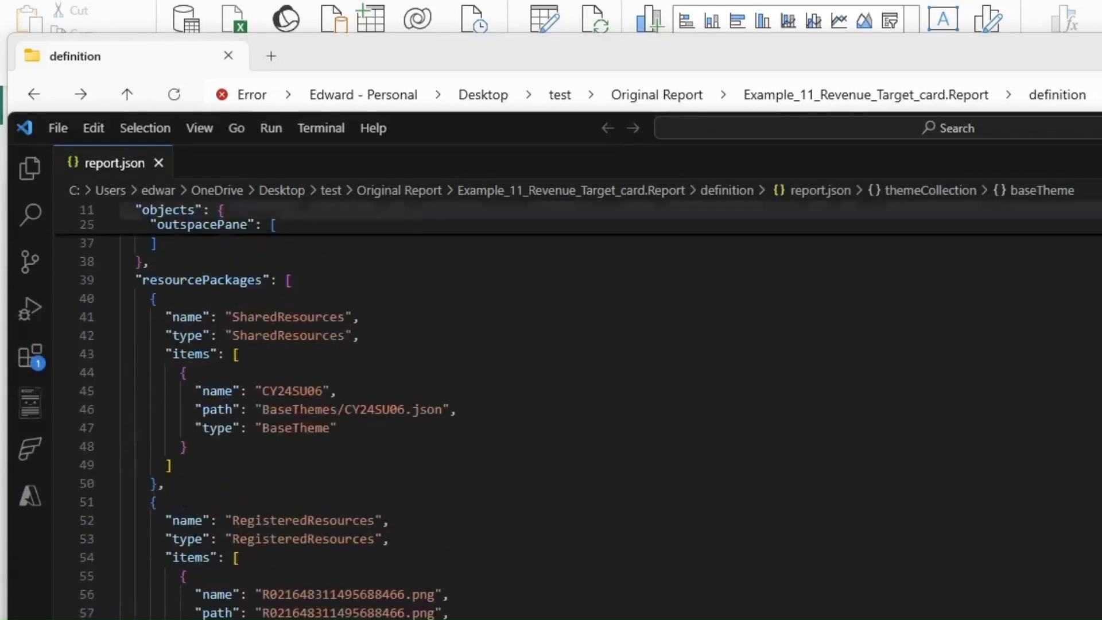
key(alt+F4)
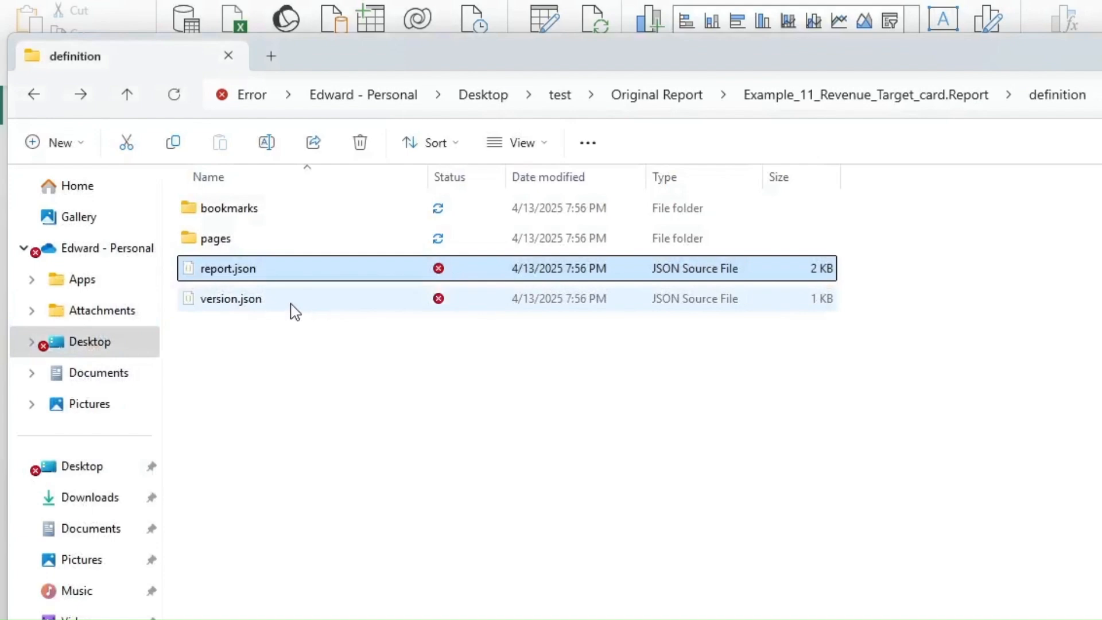
Open version.json to review its contents, close it and return to the Example_11_Revenue_Target_card.Report folder
double_click(294, 307)
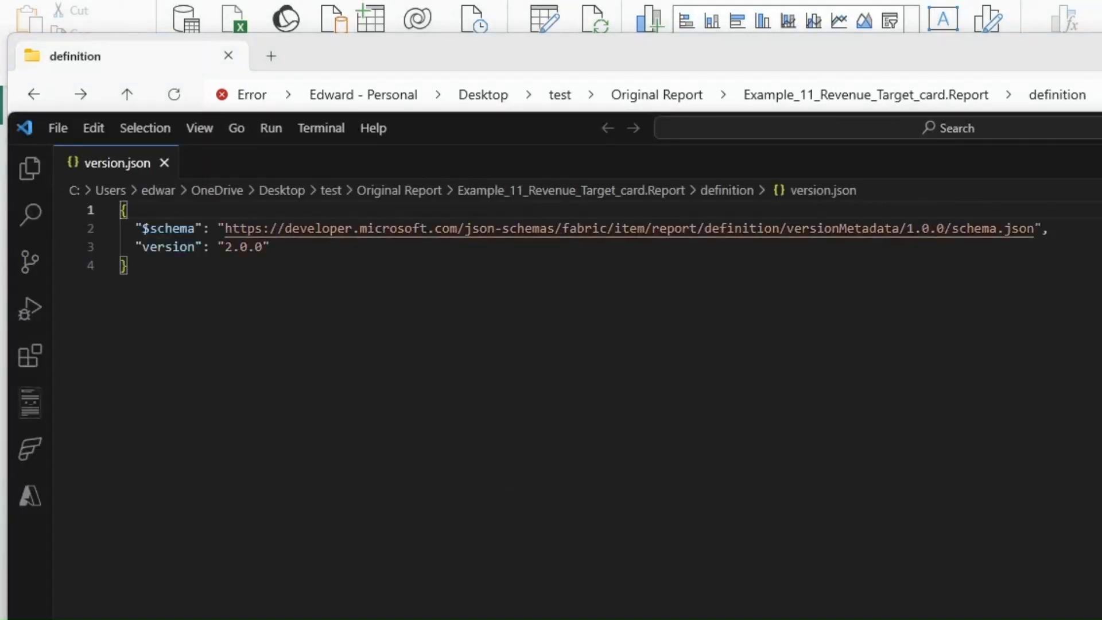
key(alt+F4)
click(933, 94)
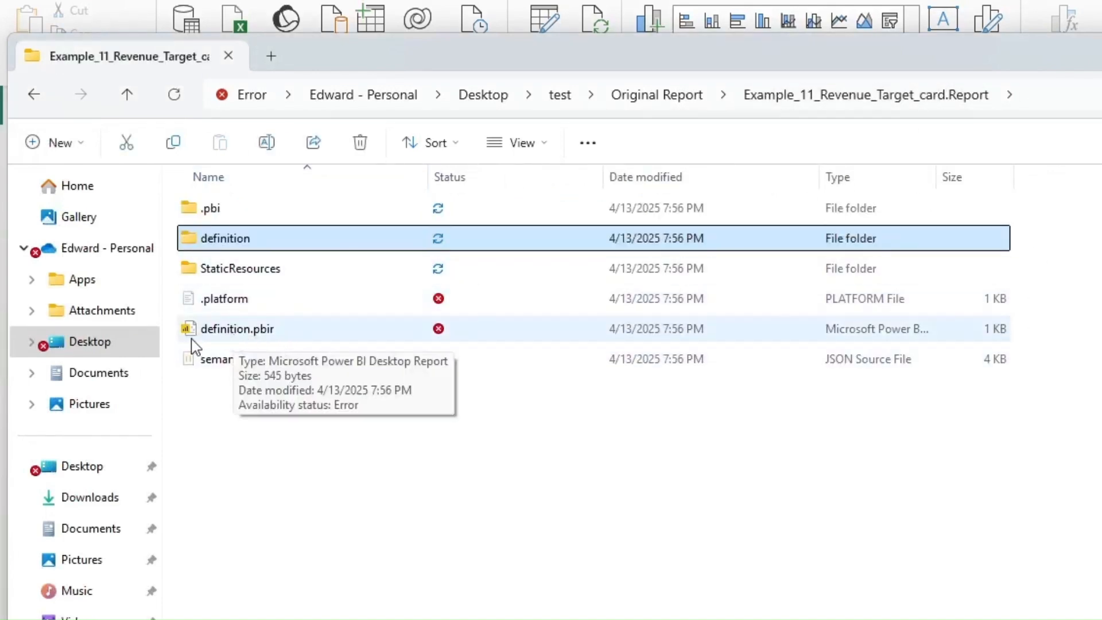
Check the image stored in the StaticResources folder's RegisteredResources subfolder and return to the report folder
double_click(252, 268)
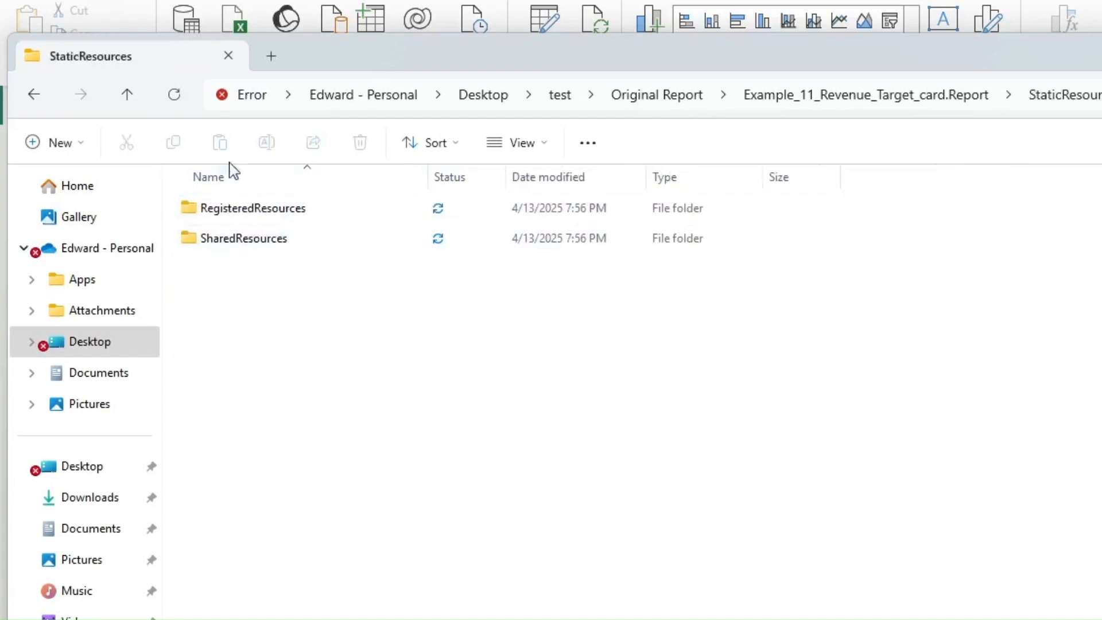
click(240, 211)
double_click(241, 210)
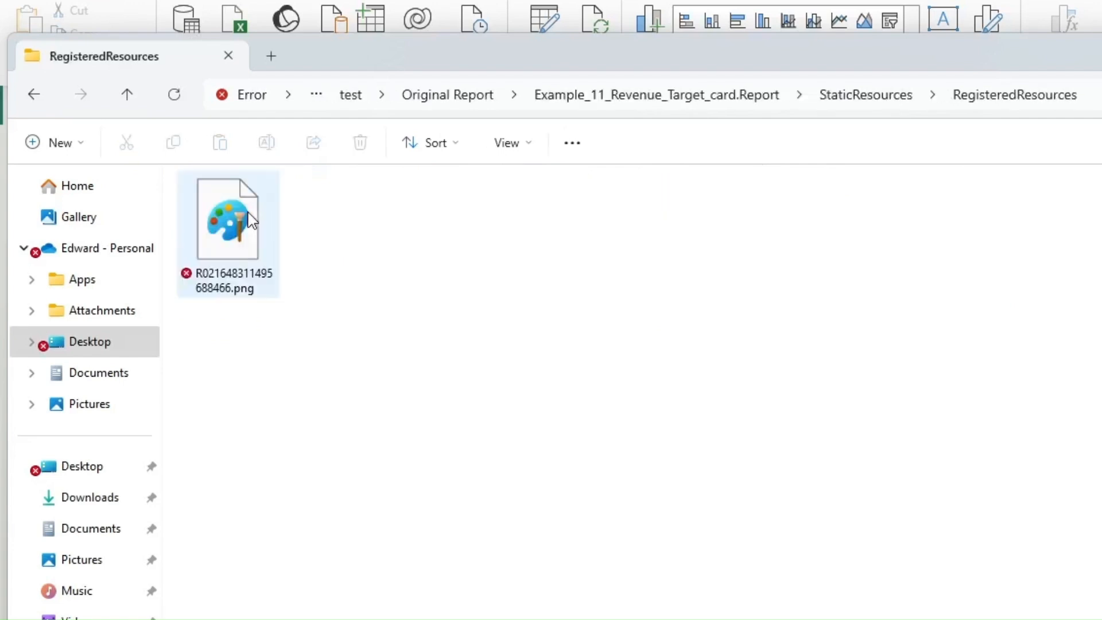
click(34, 95)
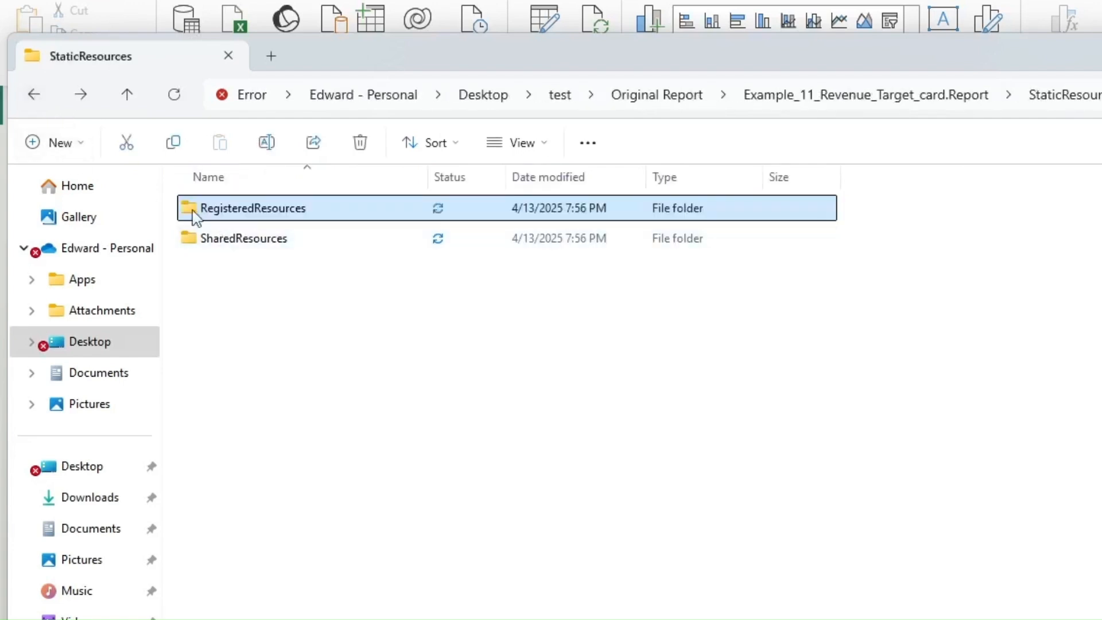
click(41, 95)
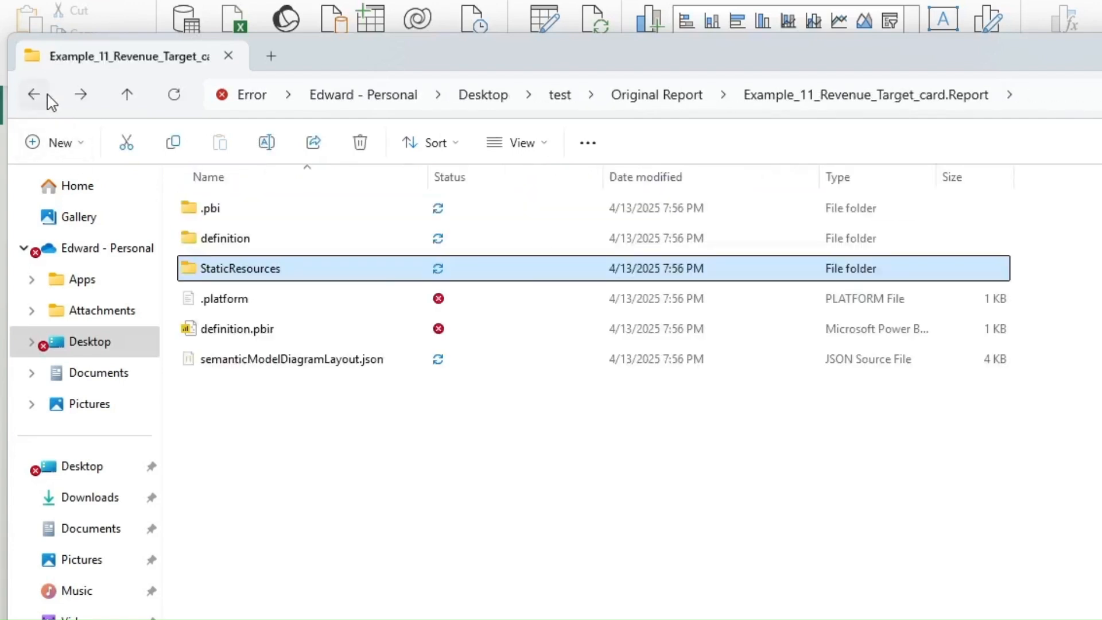
Select the StaticResources and definition folders together in the report folder
click(291, 362)
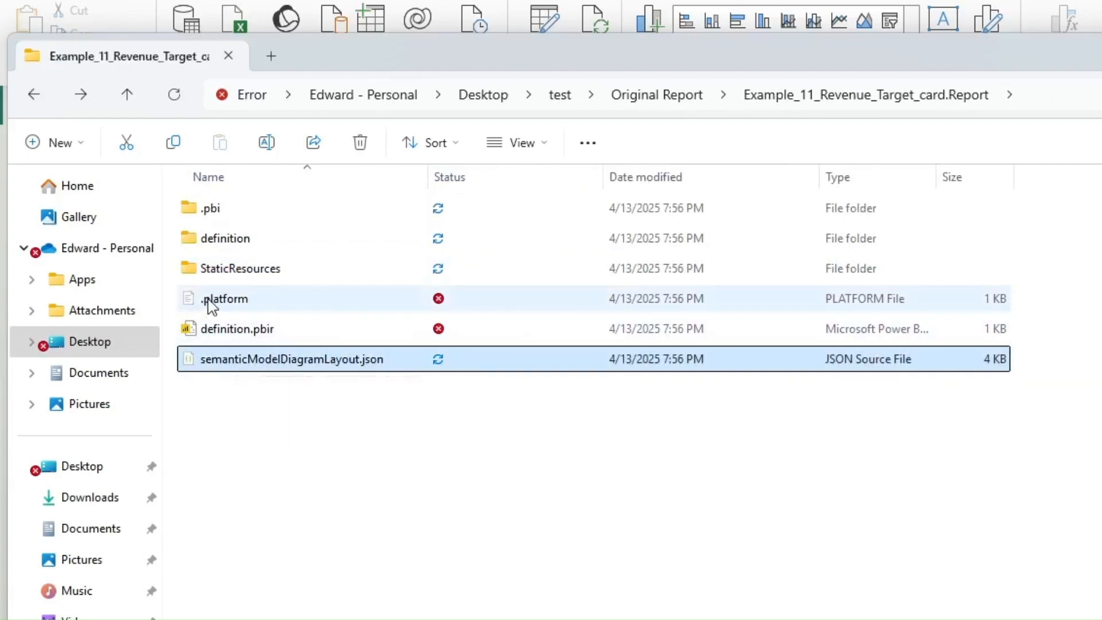
click(343, 442)
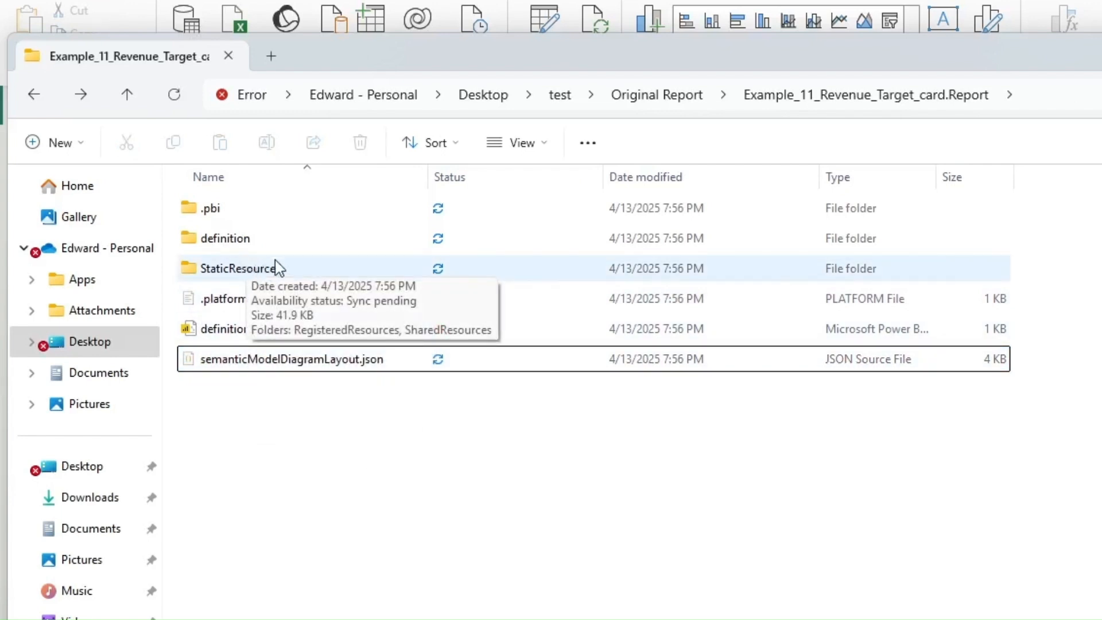
click(240, 269)
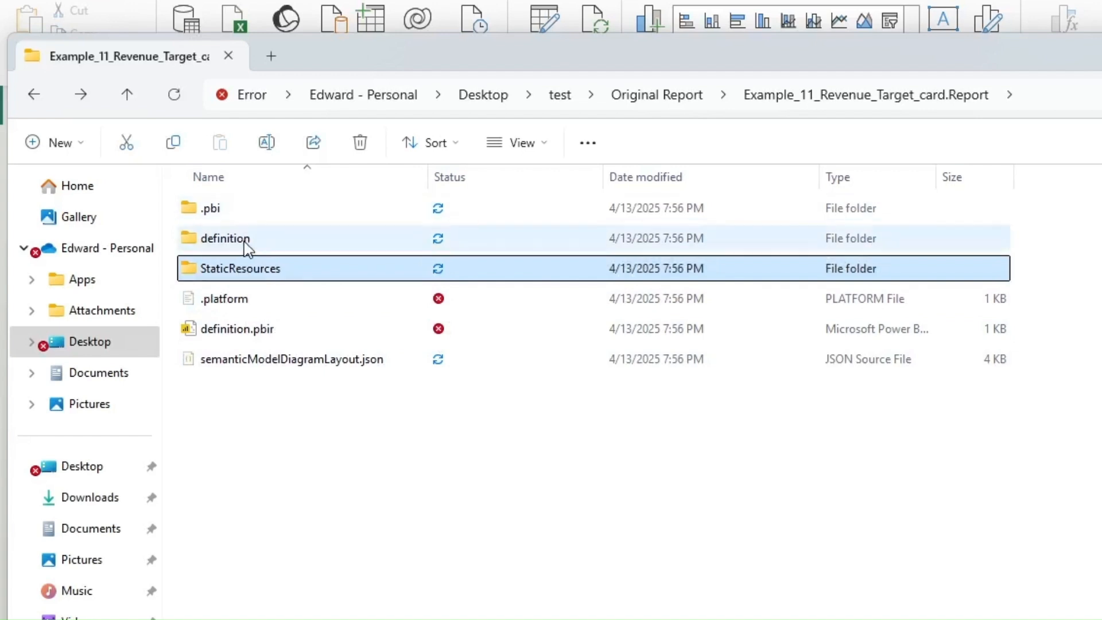
ctrl+click(246, 243)
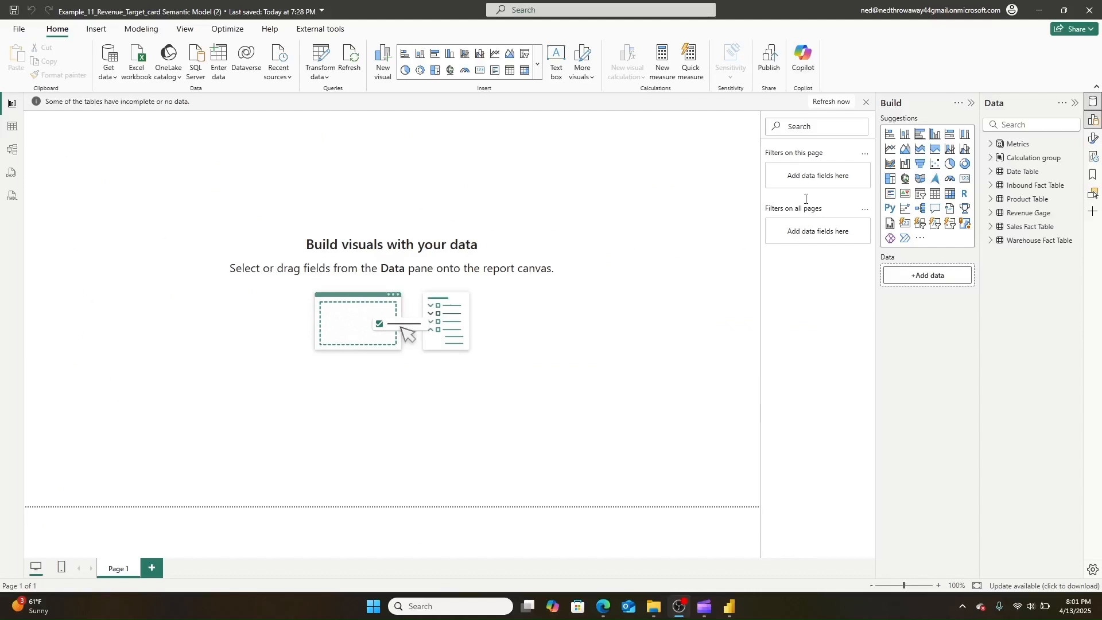
In Power BI Desktop, show the model diagram and save the semantic model as a Power BI project (*.pbip) in the New Dataset folder
click(12, 149)
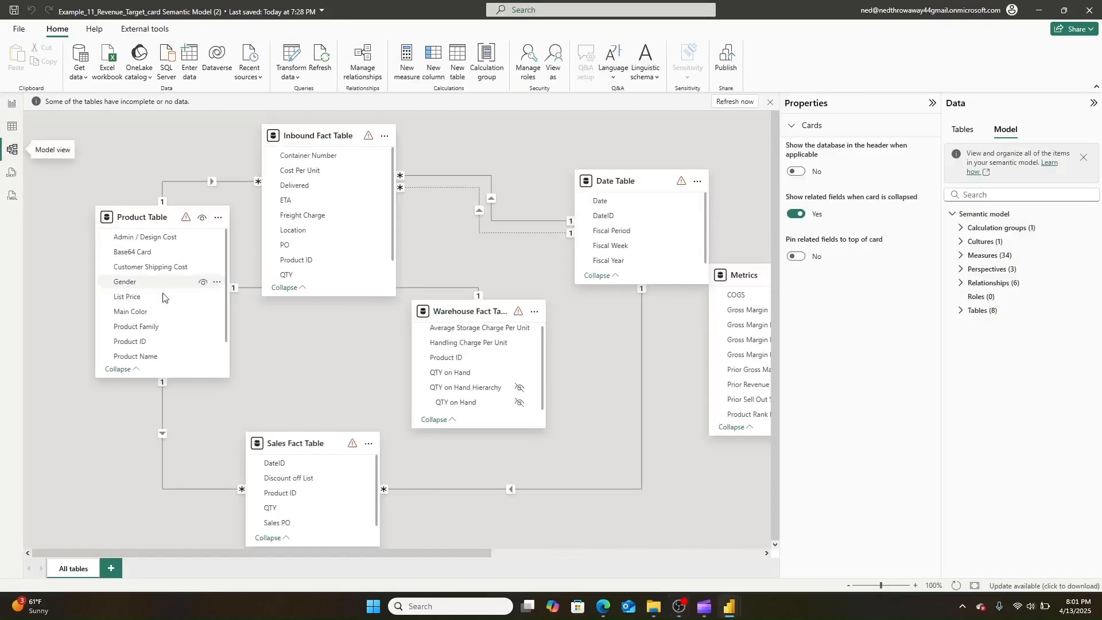
click(20, 29)
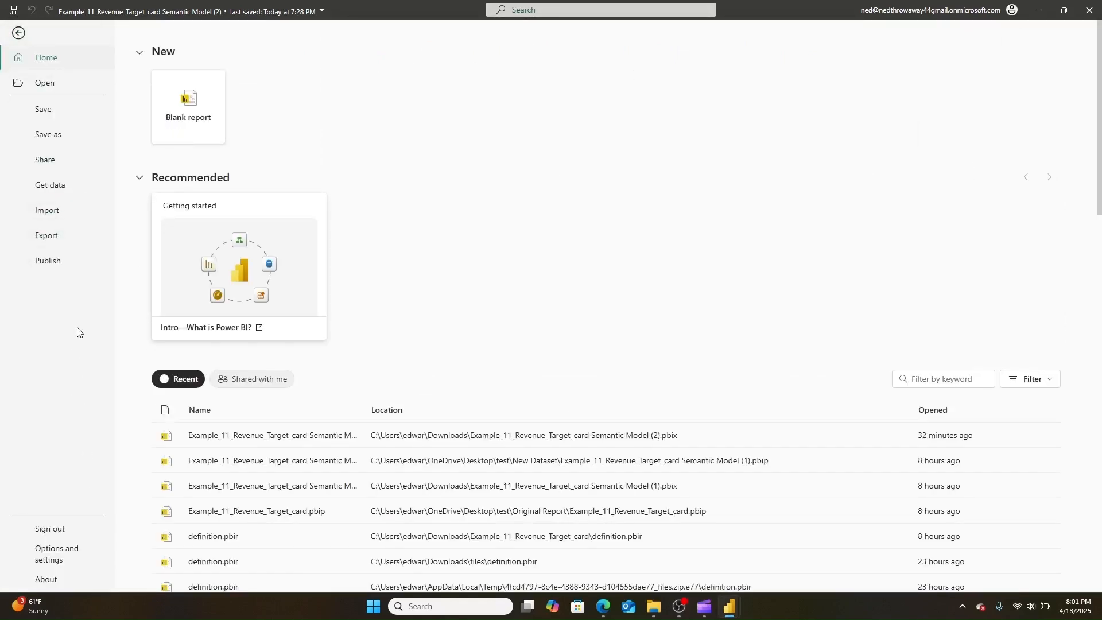
click(63, 133)
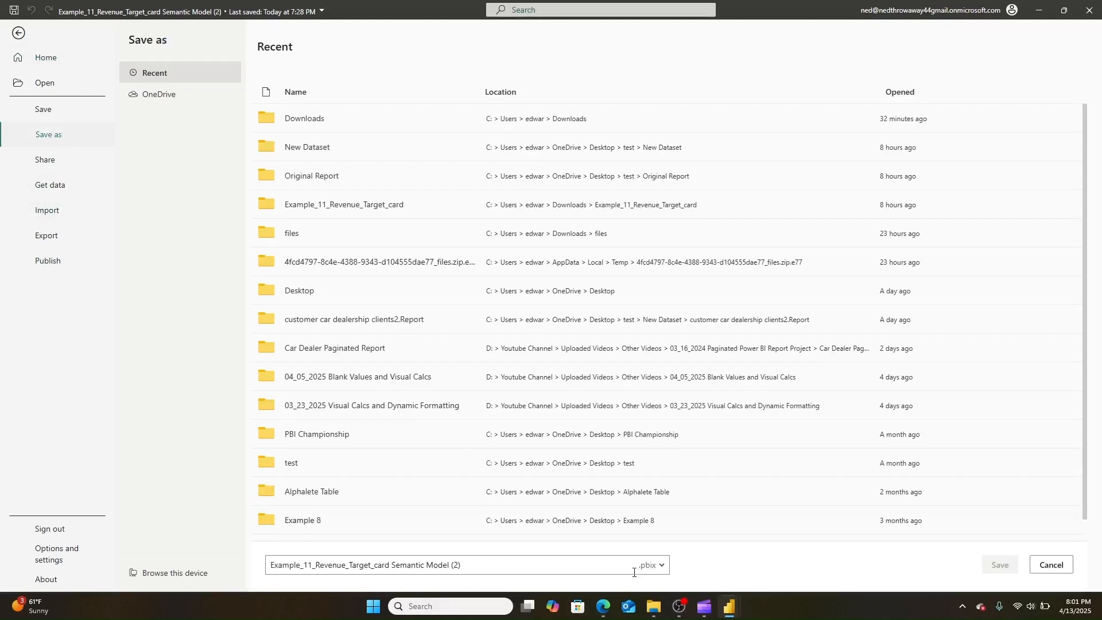
click(175, 572)
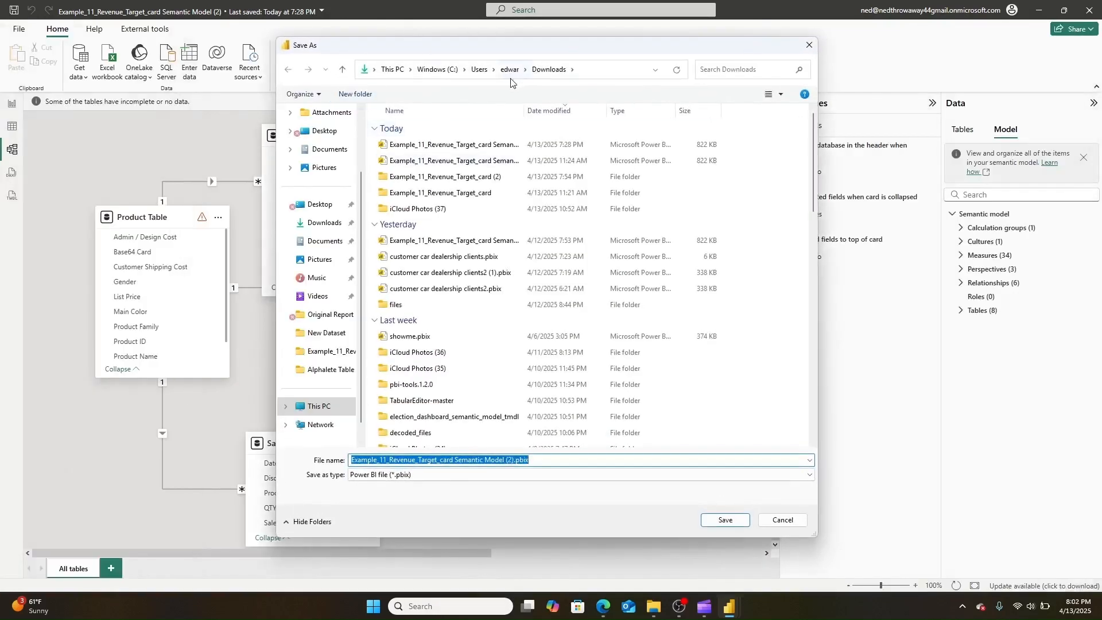
click(510, 70)
click(326, 332)
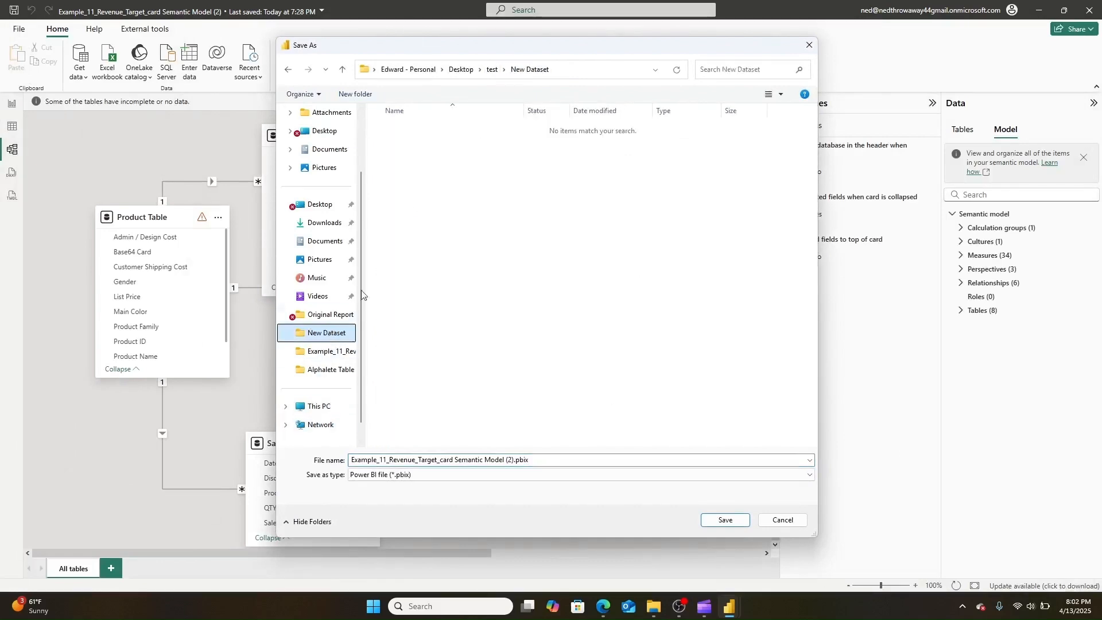
click(588, 474)
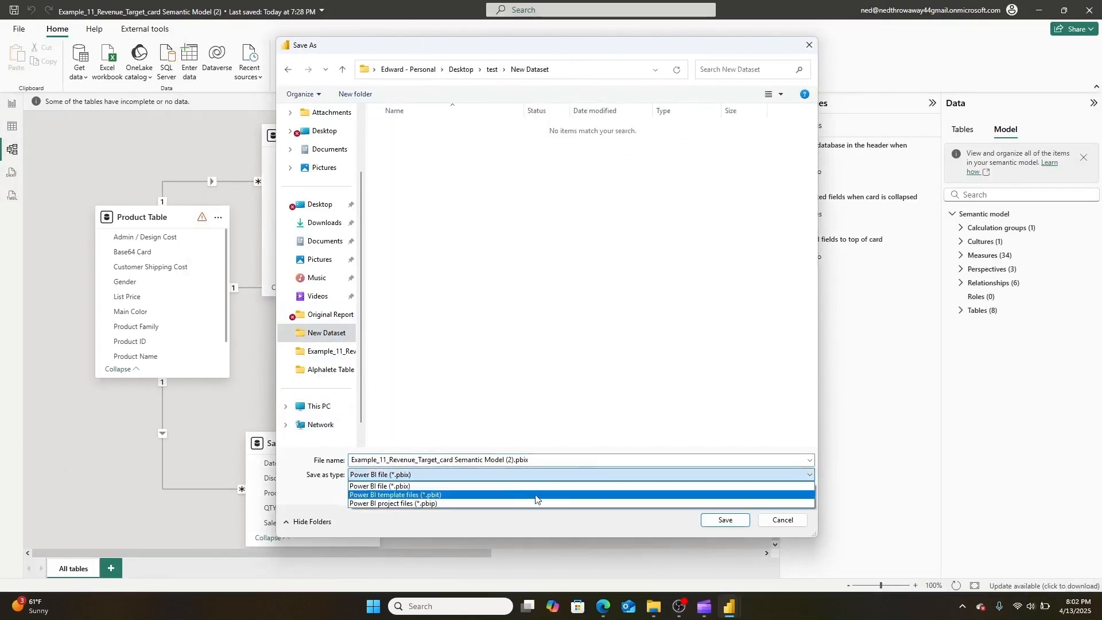
click(490, 503)
click(725, 519)
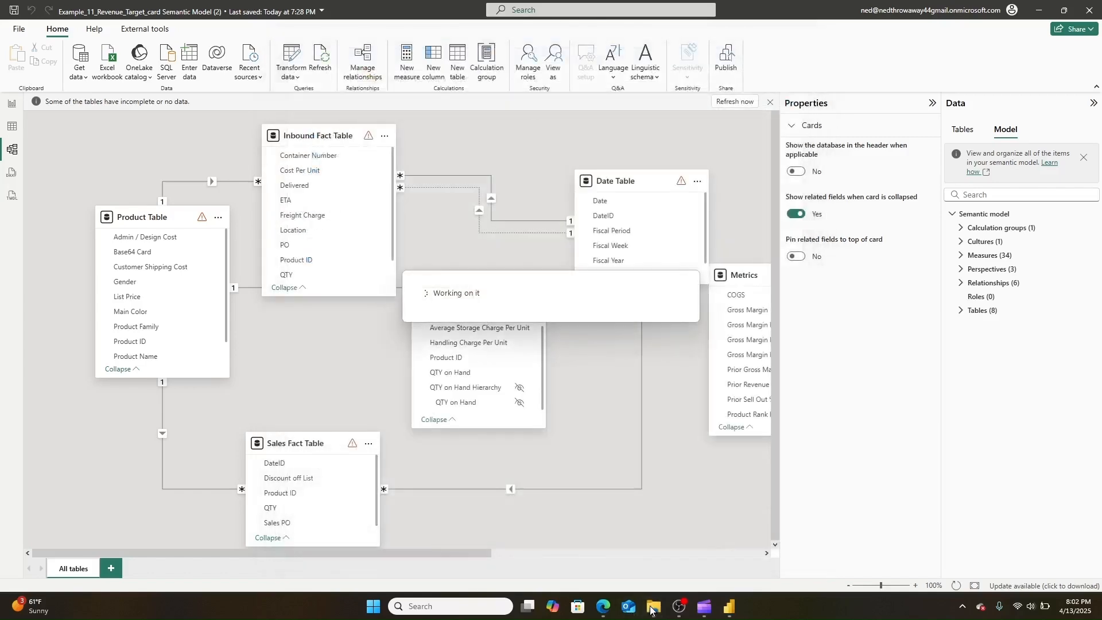
In File Explorer, open the New Dataset folder inside test and widen the Name column to fit the full file names
mouse_move(651, 608)
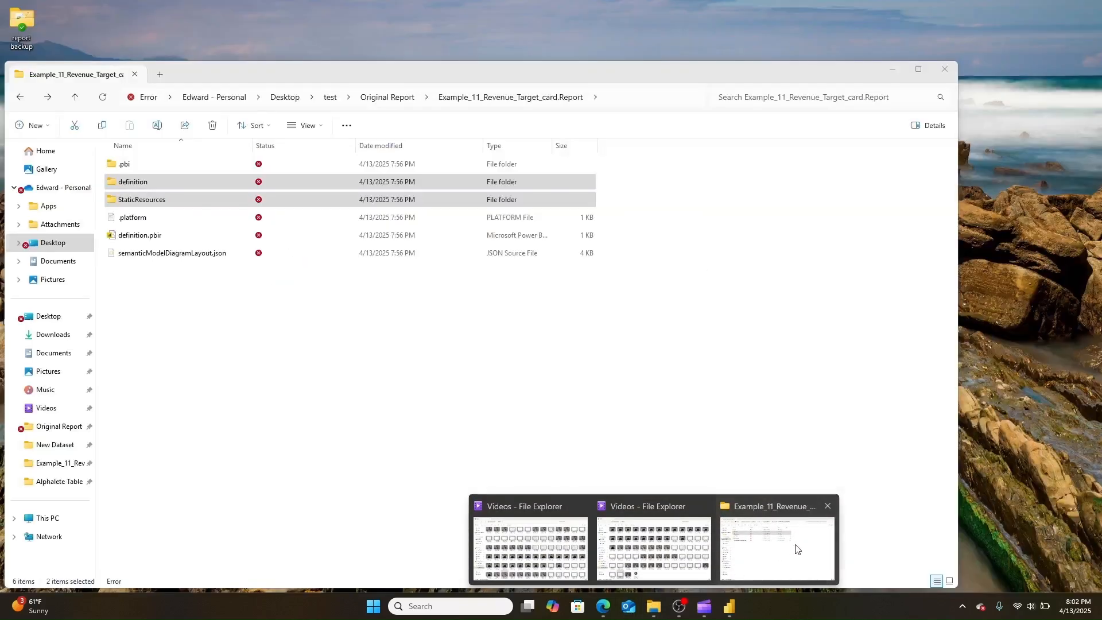
click(794, 548)
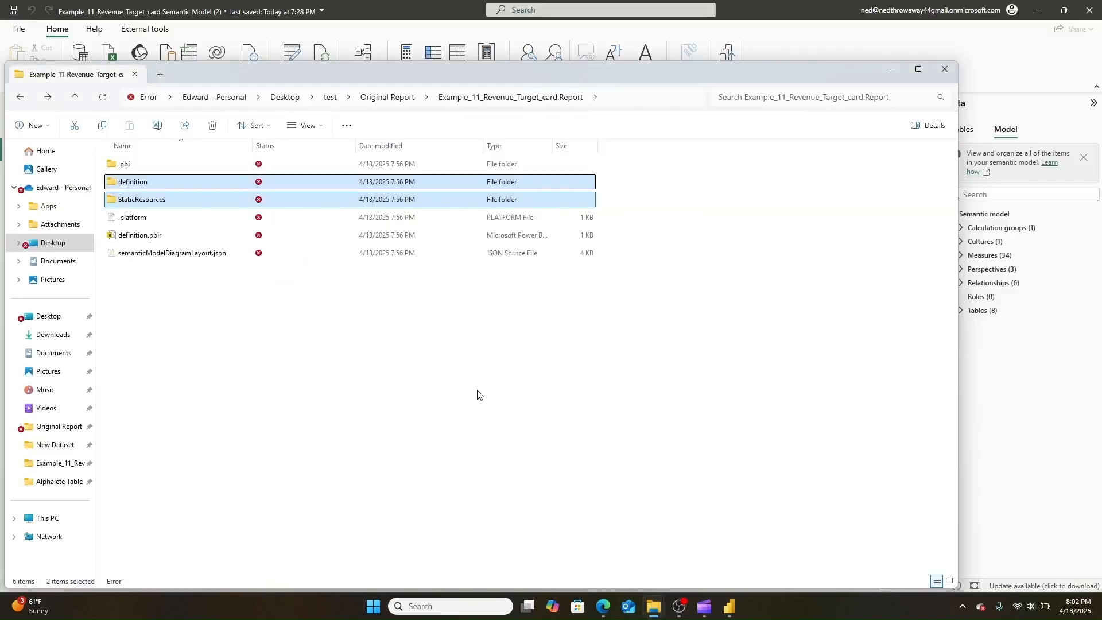
click(388, 97)
click(329, 97)
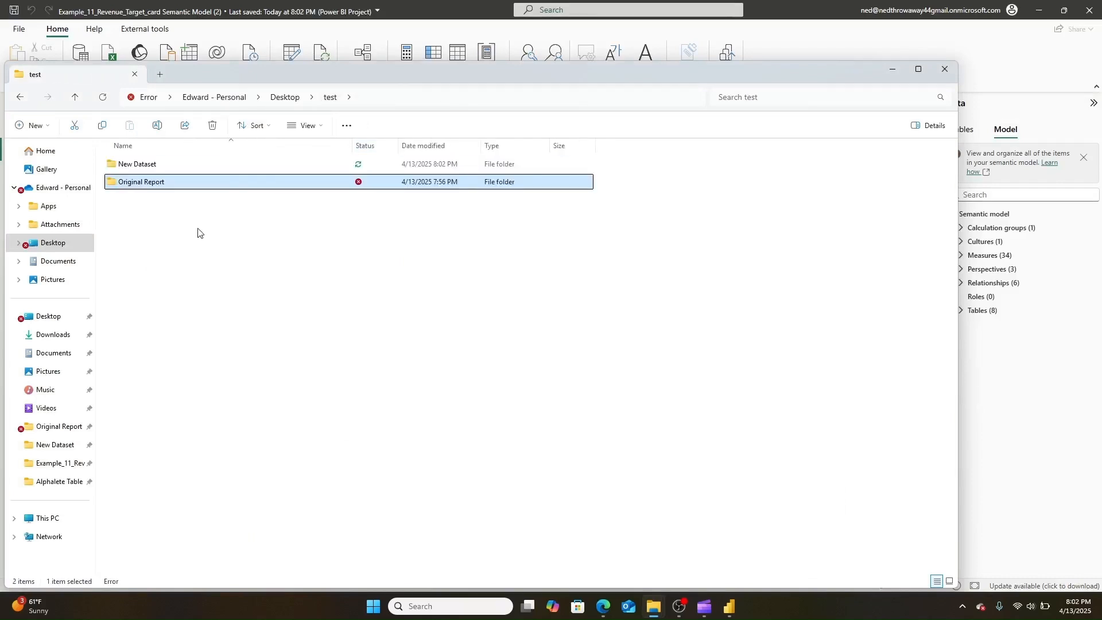
double_click(173, 164)
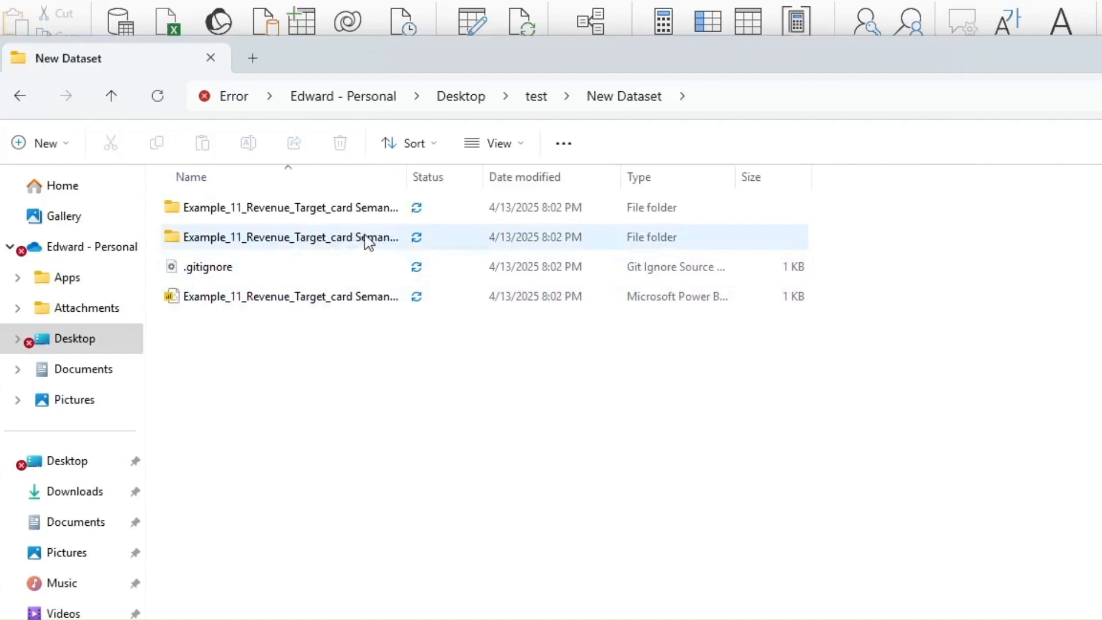
drag(406, 175, 580, 172)
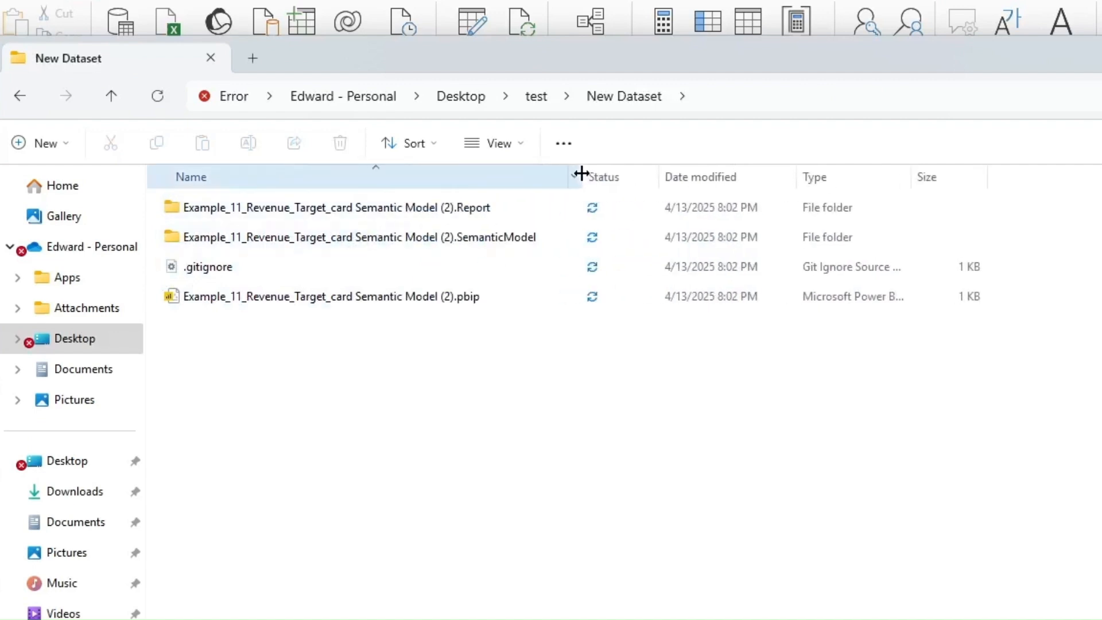
Open the Example_11_Revenue_Target_card Semantic Model (2).Report folder inside New Dataset
click(500, 217)
click(522, 246)
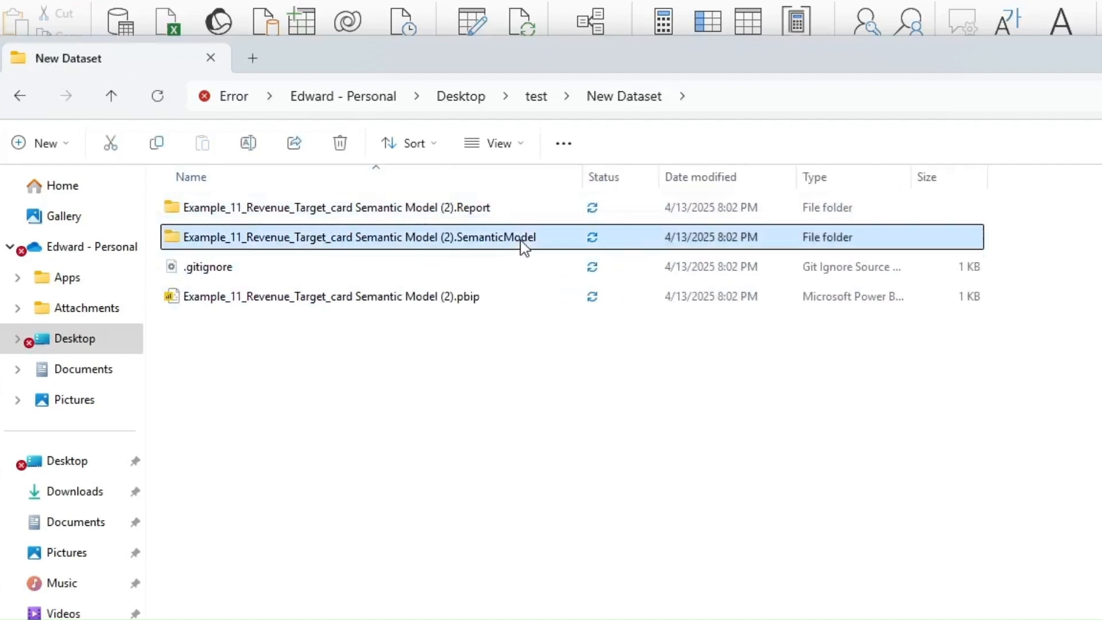
mouse_move(459, 245)
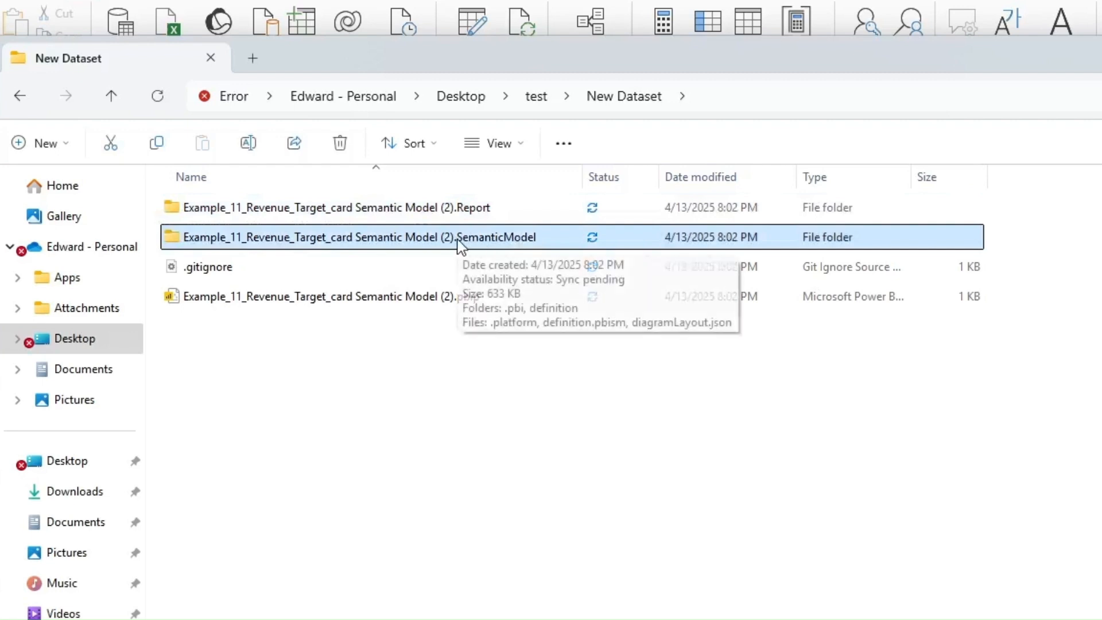
double_click(458, 210)
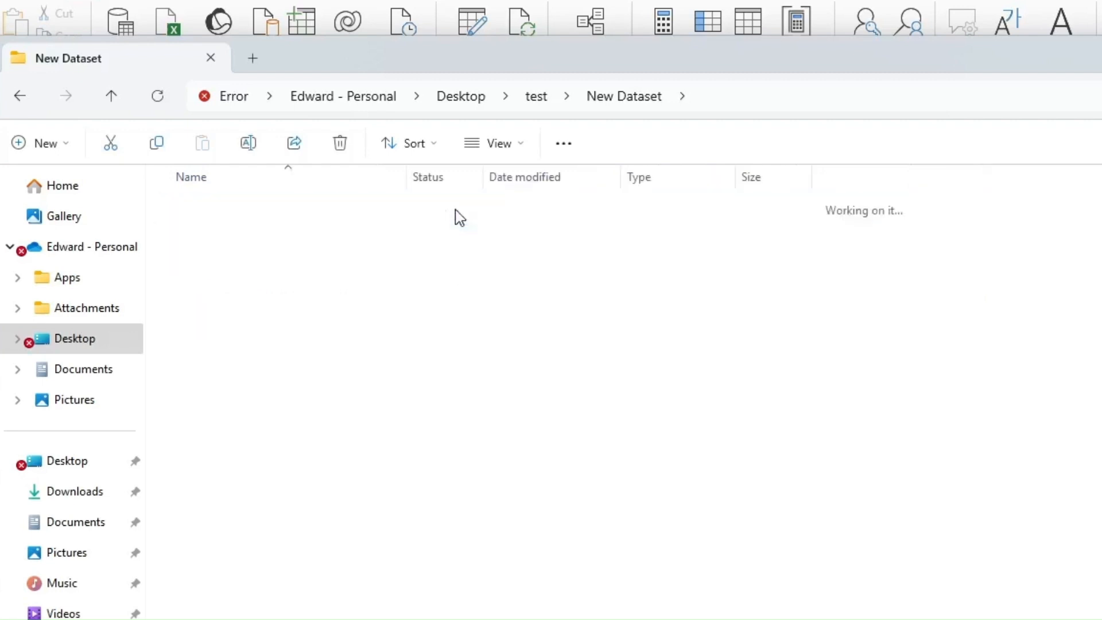
mouse_move(235, 334)
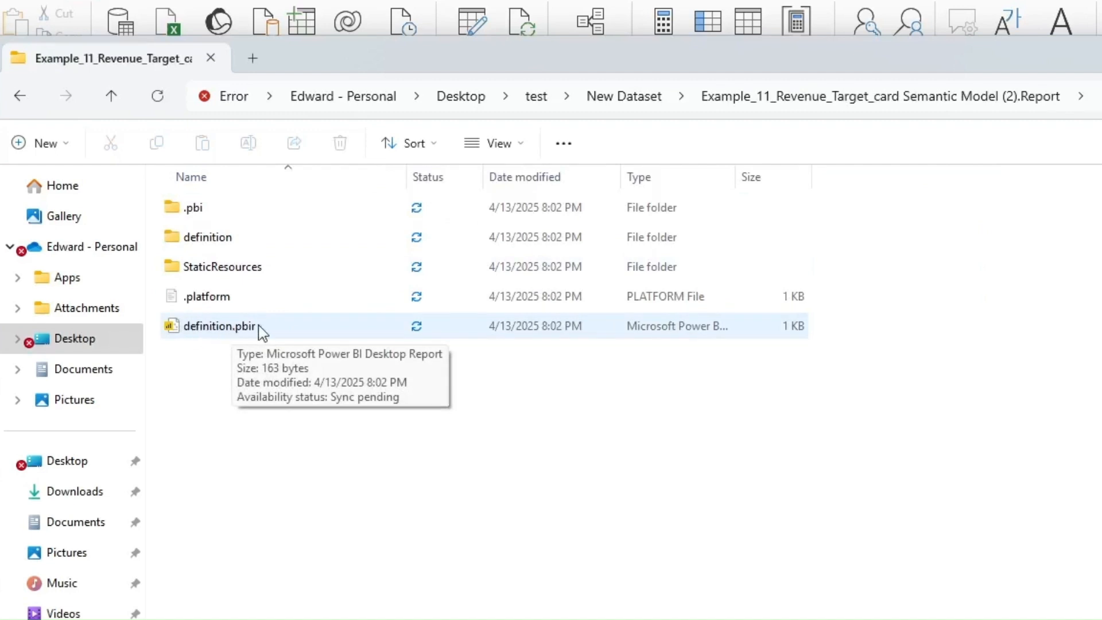
Rename definition.pbir as definition.json in the new dataset's report folder, accepting the extension change
right_click(303, 341)
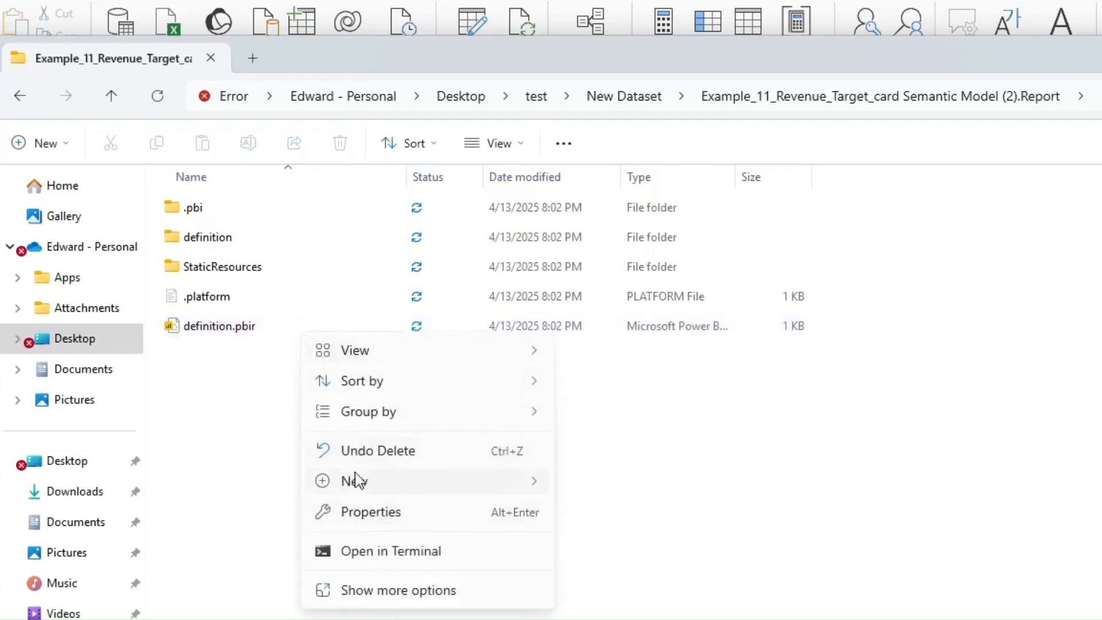
click(224, 346)
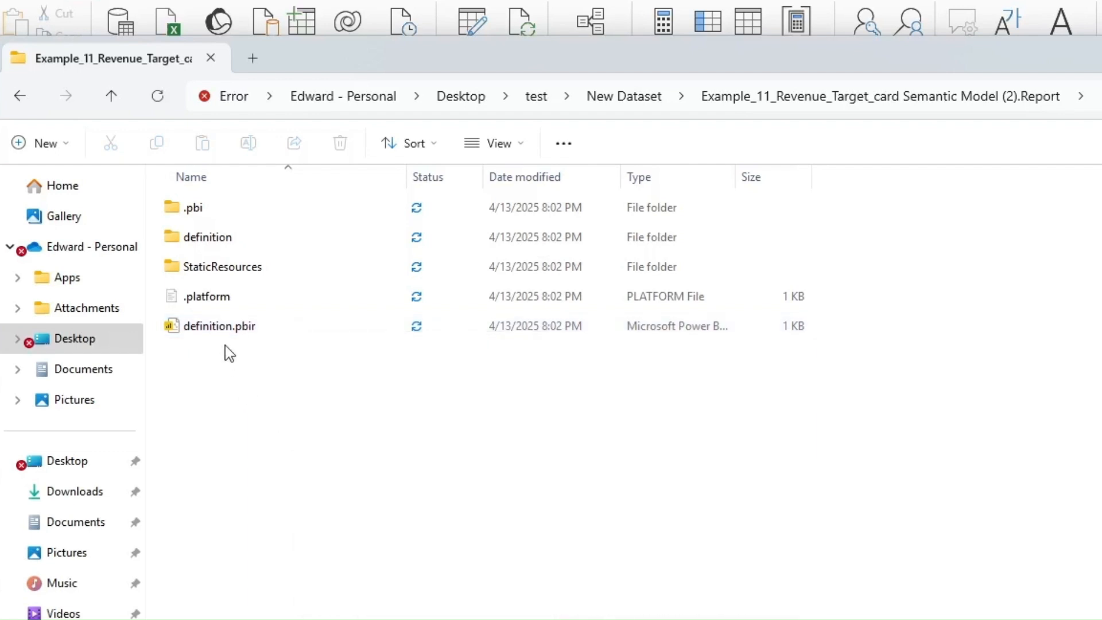
right_click(234, 332)
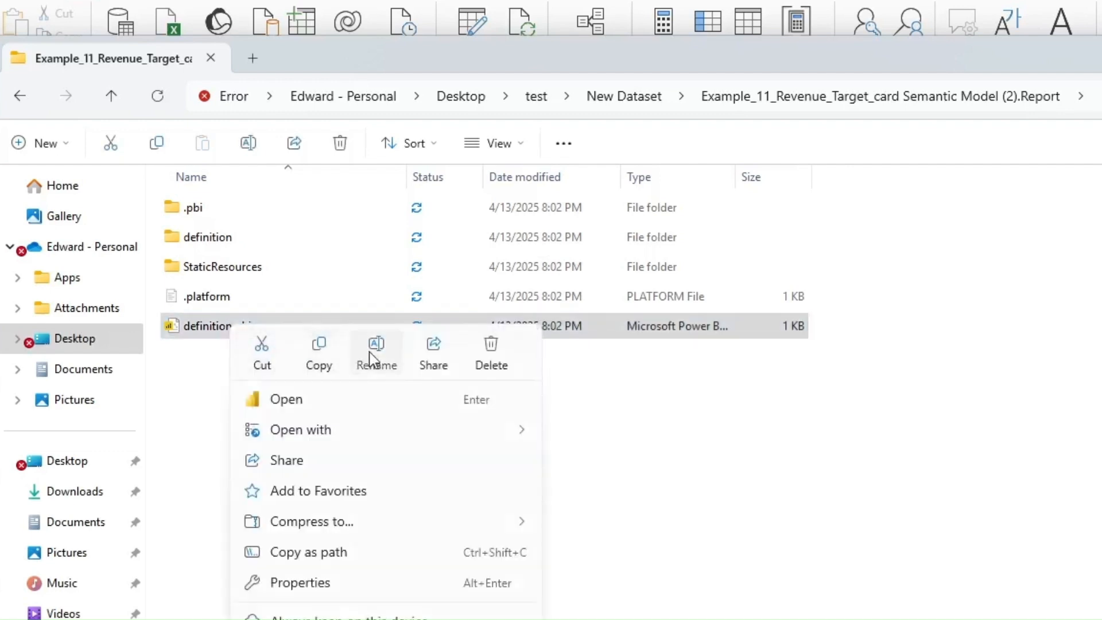
click(371, 359)
key(Right)
key(Right)
key(Right)
key(Right)
key(Right)
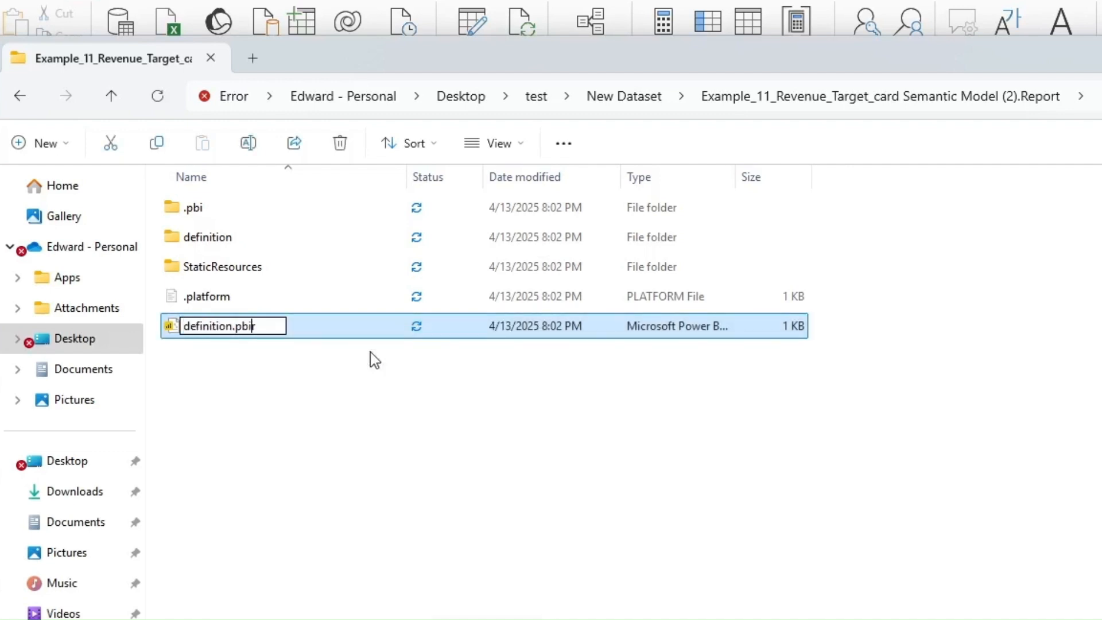
key(BackSpace)
key(BackSpace)
key(BackSpace)
key(BackSpace)
key(BackSpace)
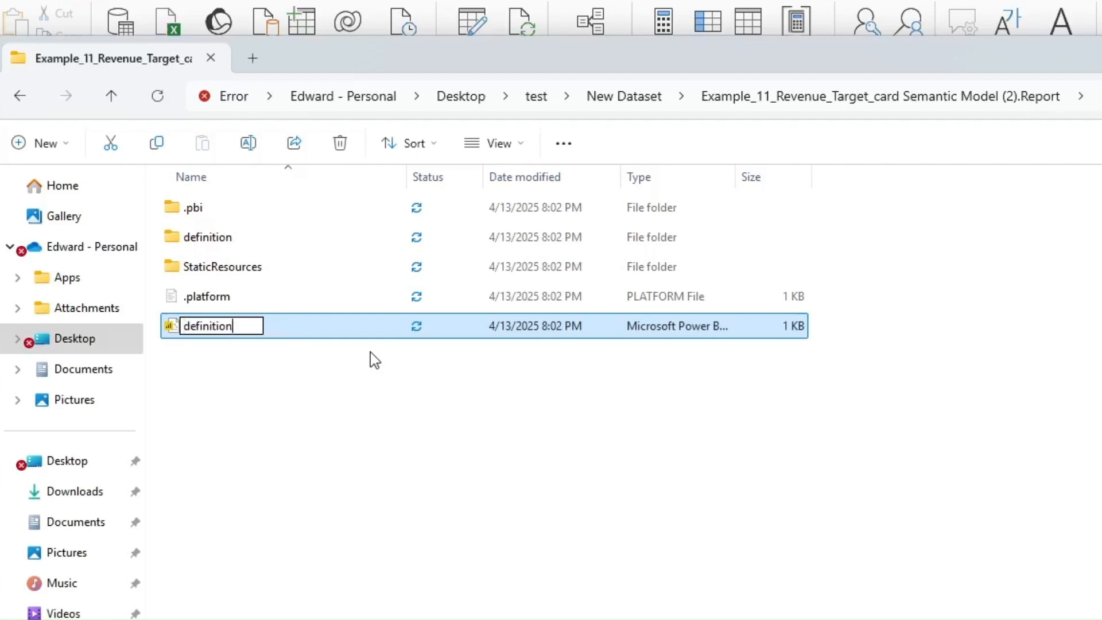
text(.json)
key(Return)
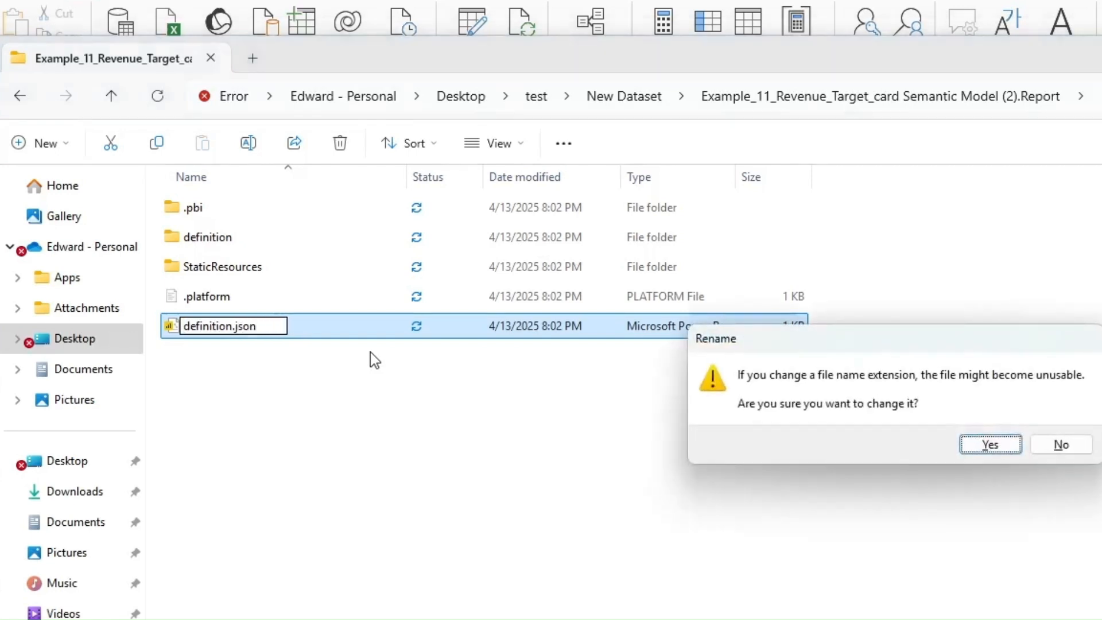
click(1007, 445)
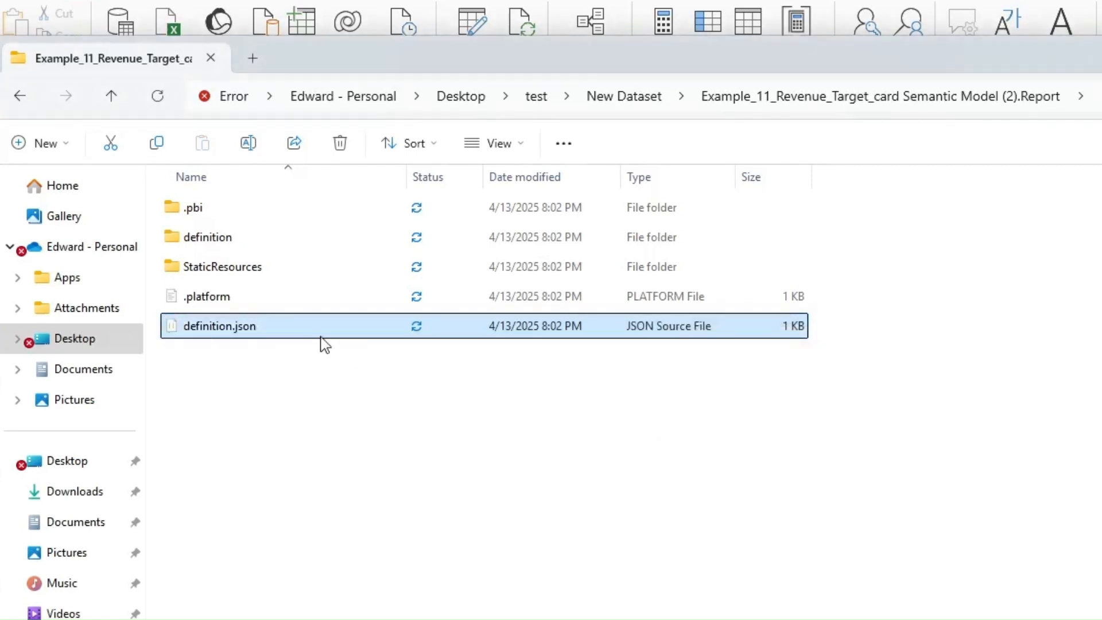
Open definition.json in the code editor and examine the semantic model path in its datasetReference section
key(Return)
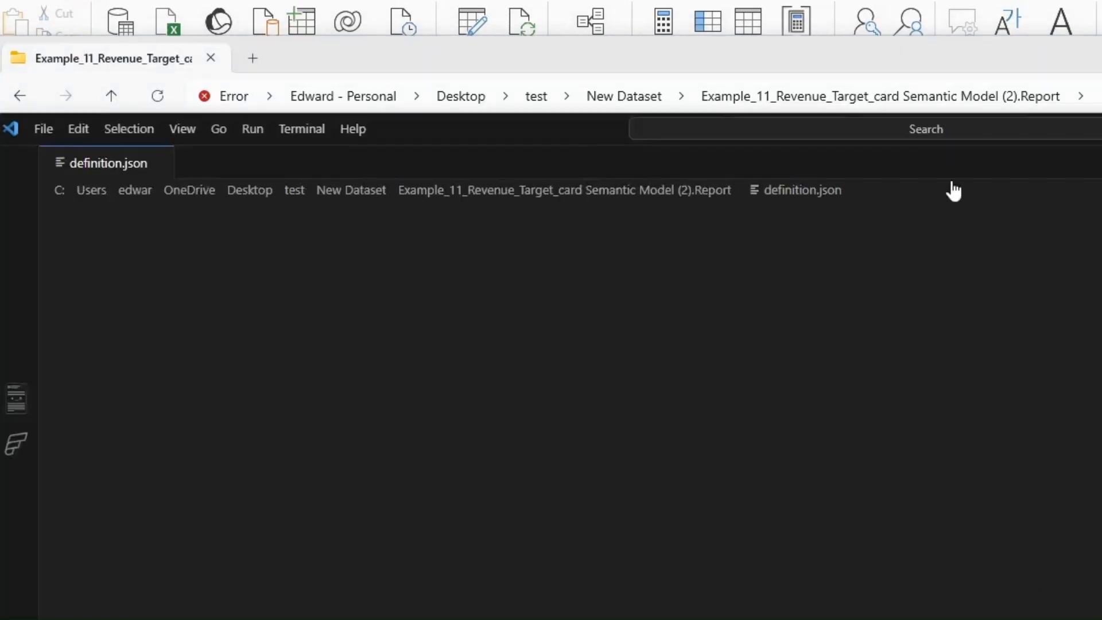
click(758, 291)
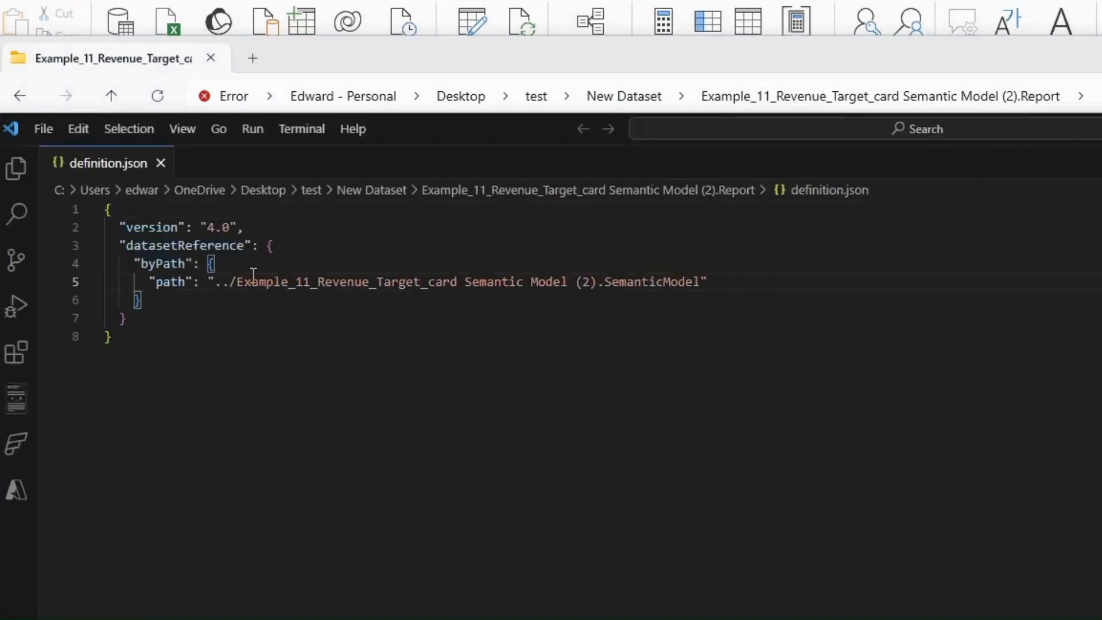
double_click(238, 246)
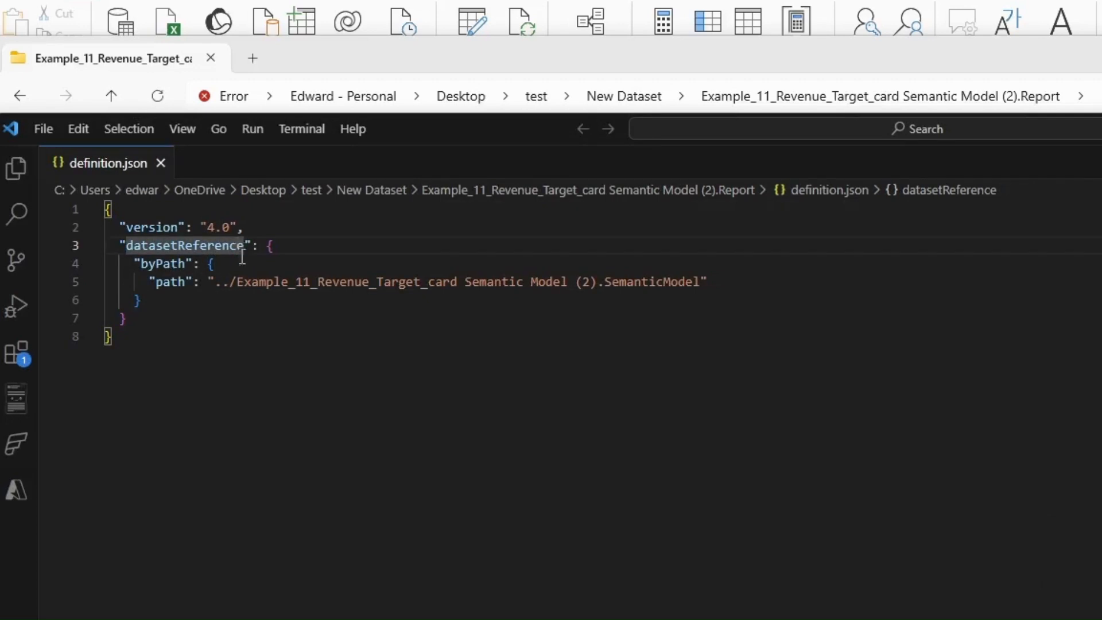
double_click(463, 281)
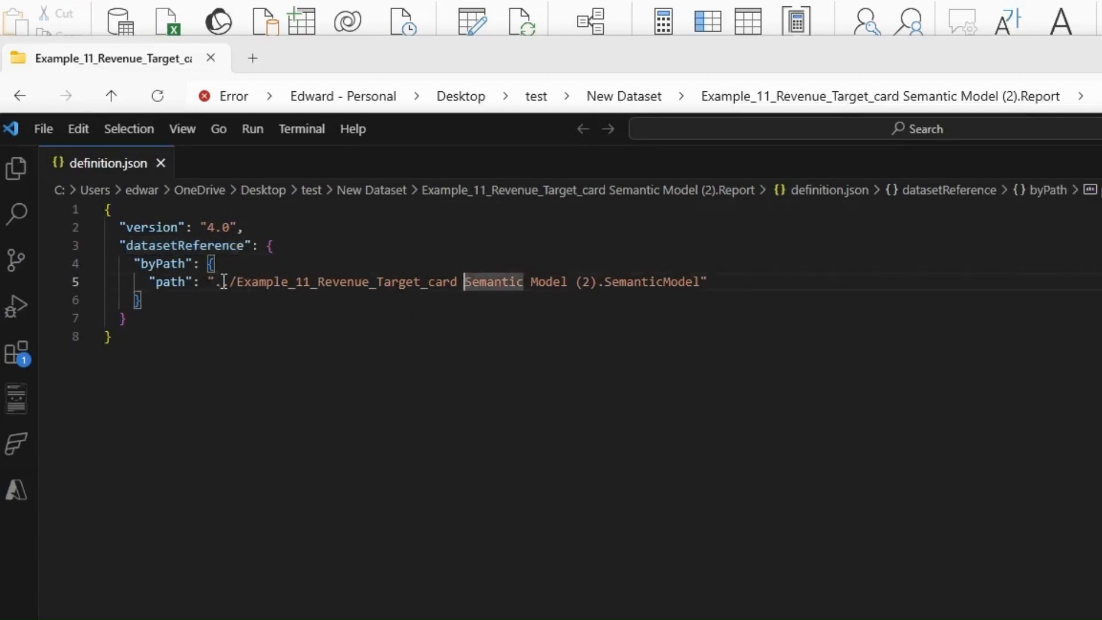
drag(223, 282, 702, 282)
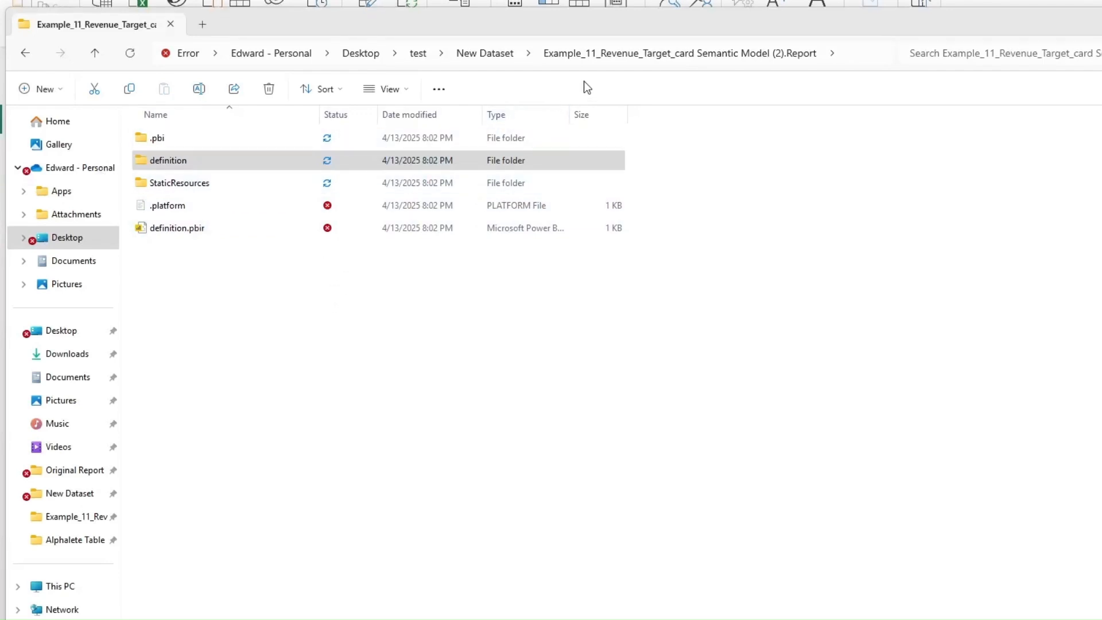
In File Explorer, copy the definition and StaticResources folders from Original Report's Example_11_Revenue_Target_card.Report folder
click(487, 51)
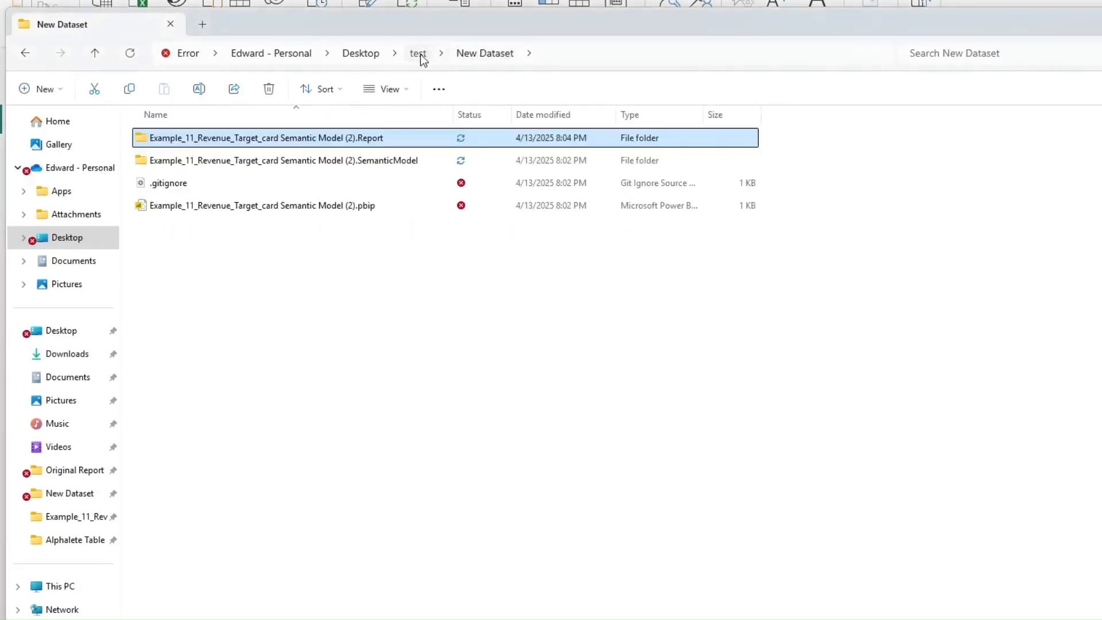
click(417, 53)
double_click(257, 164)
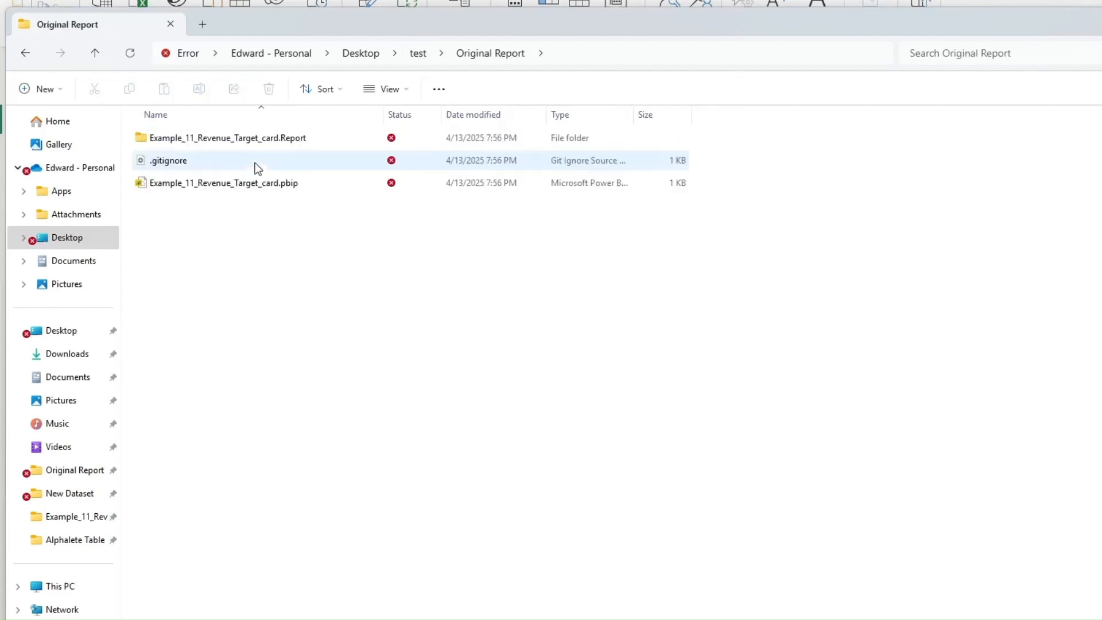
double_click(178, 137)
click(179, 163)
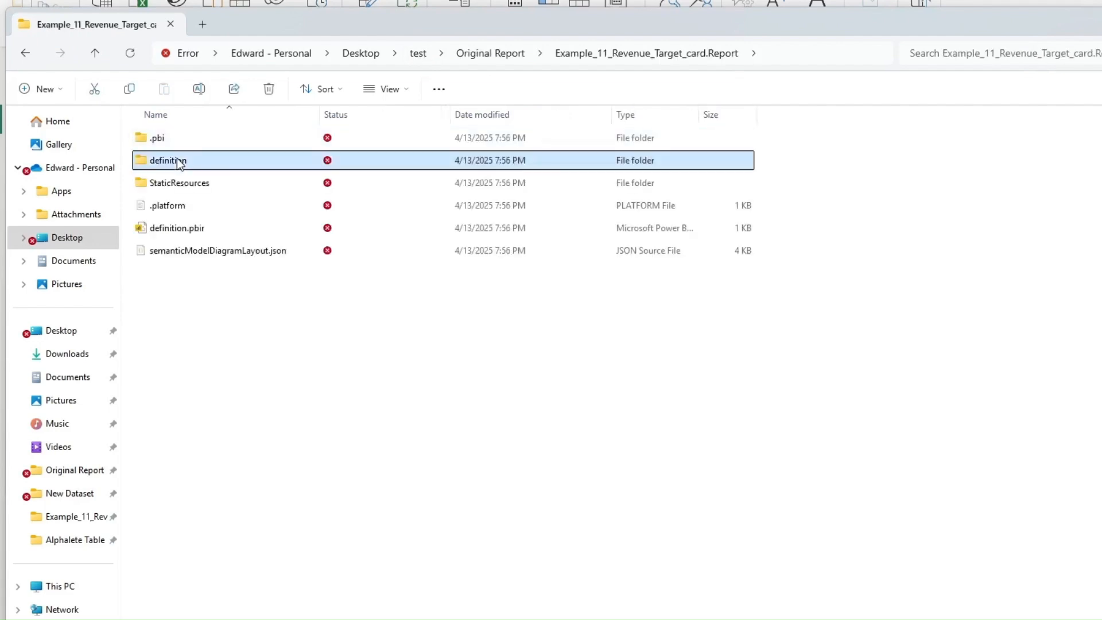
ctrl+click(196, 185)
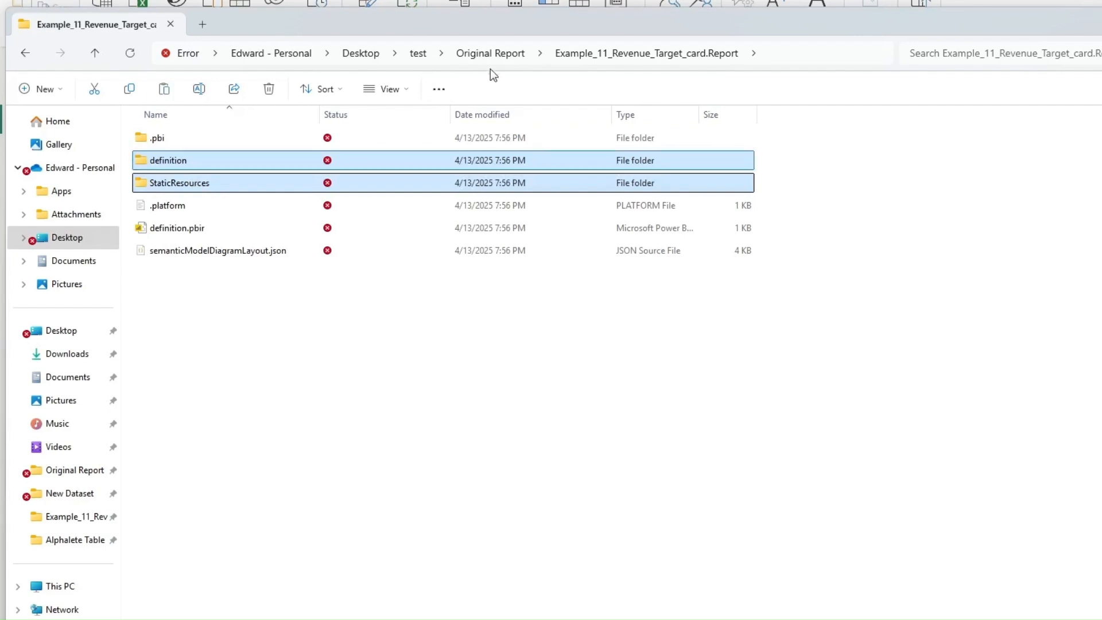
Paste the copied folders into New Dataset's Example_11_Revenue_Target_card Semantic Model (2).Report folder, replacing the existing files
click(425, 57)
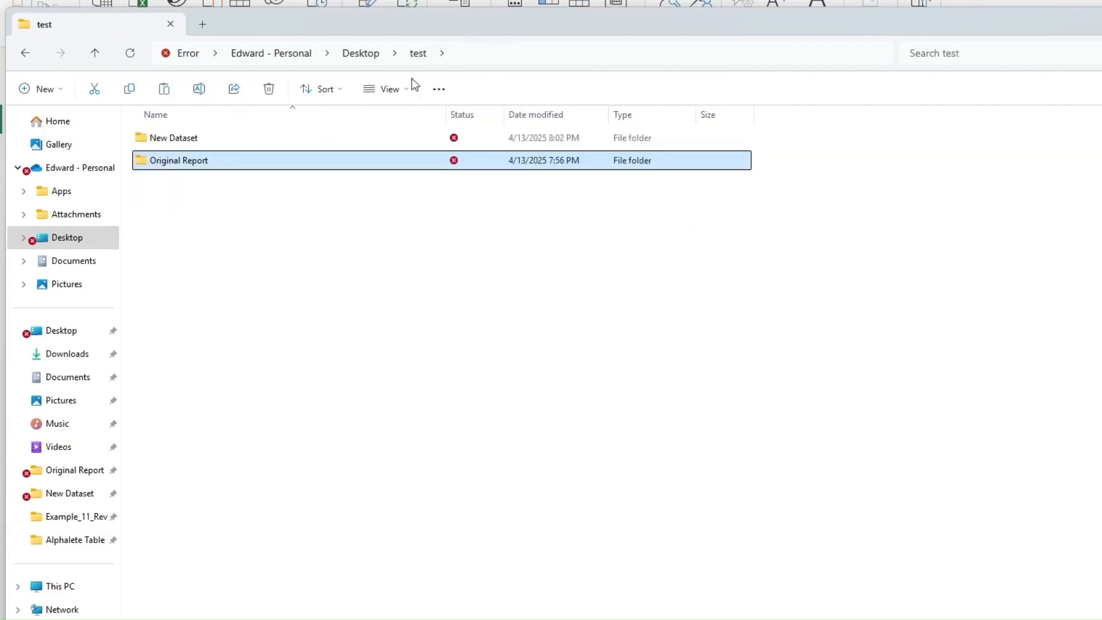
double_click(174, 137)
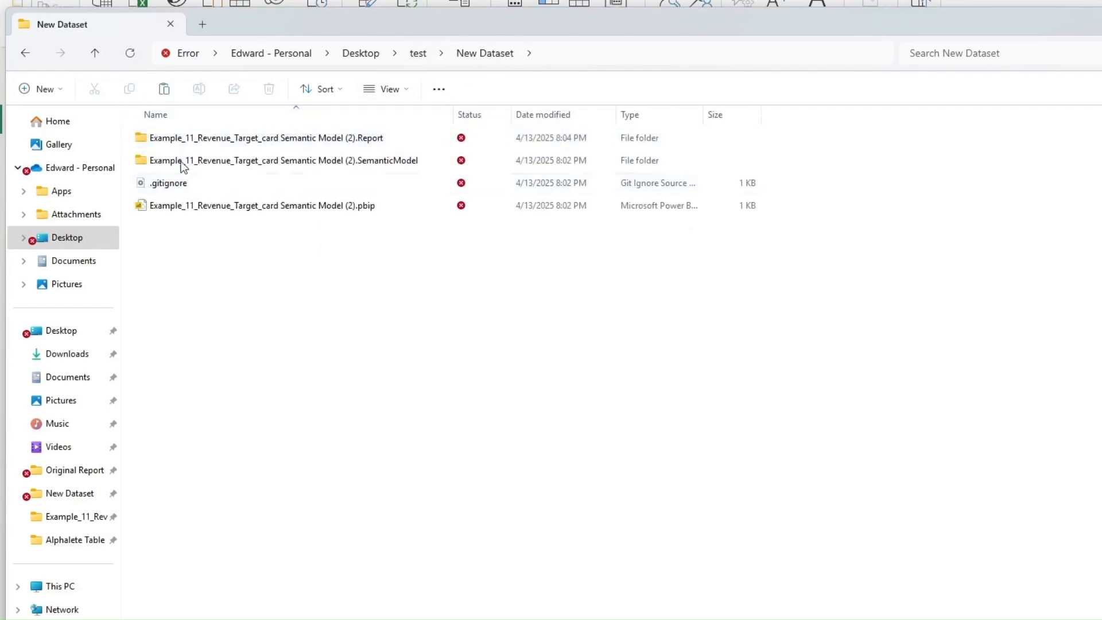
double_click(215, 137)
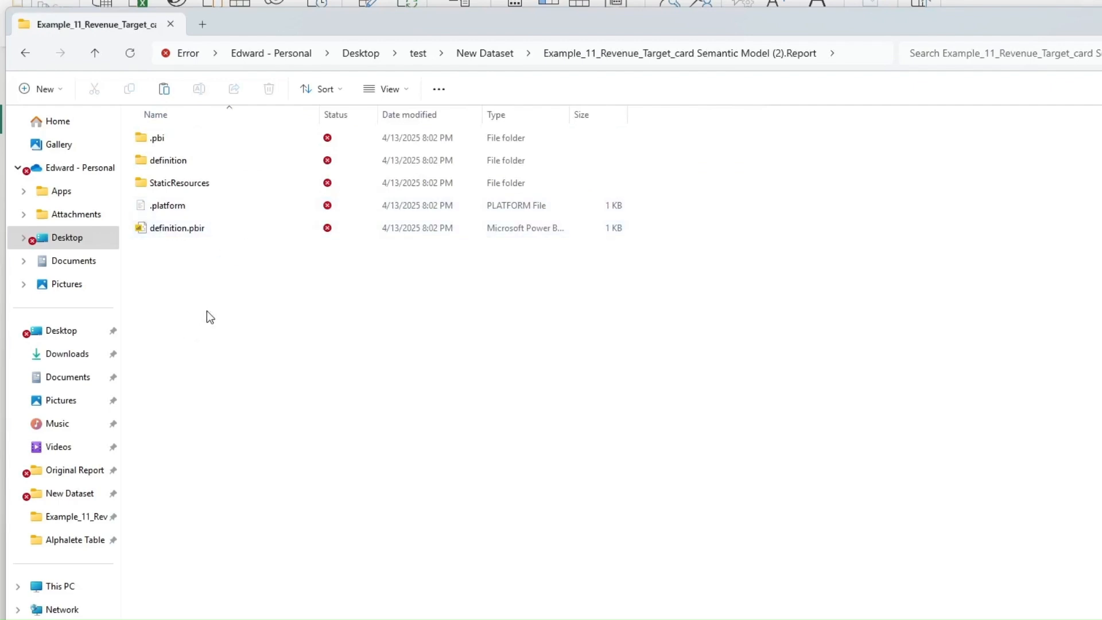
key(ctrl+v)
click(604, 192)
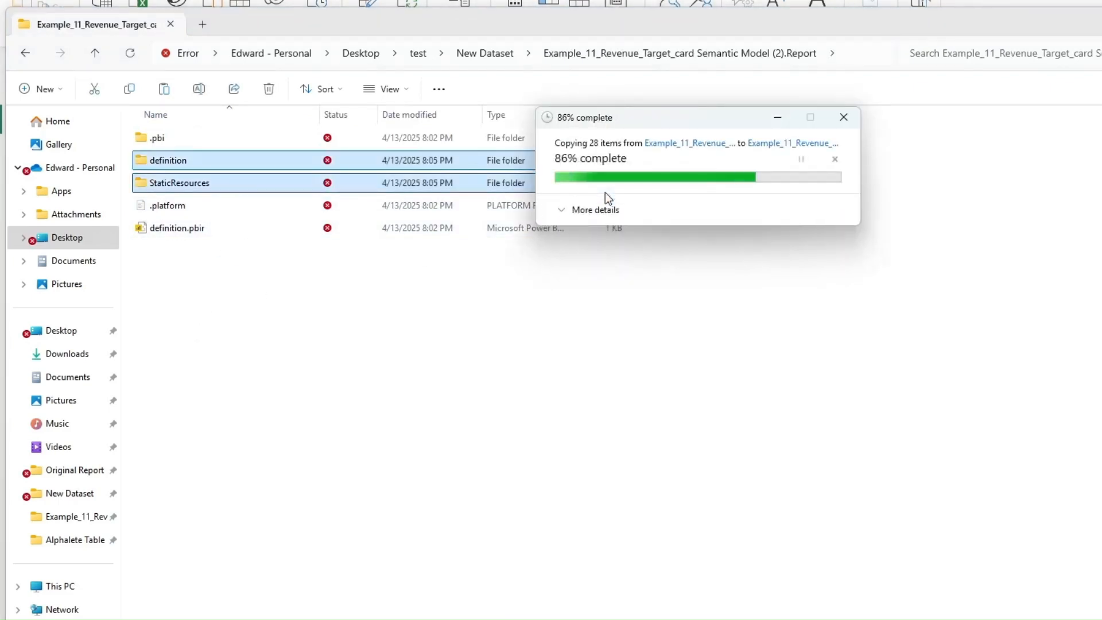
click(374, 366)
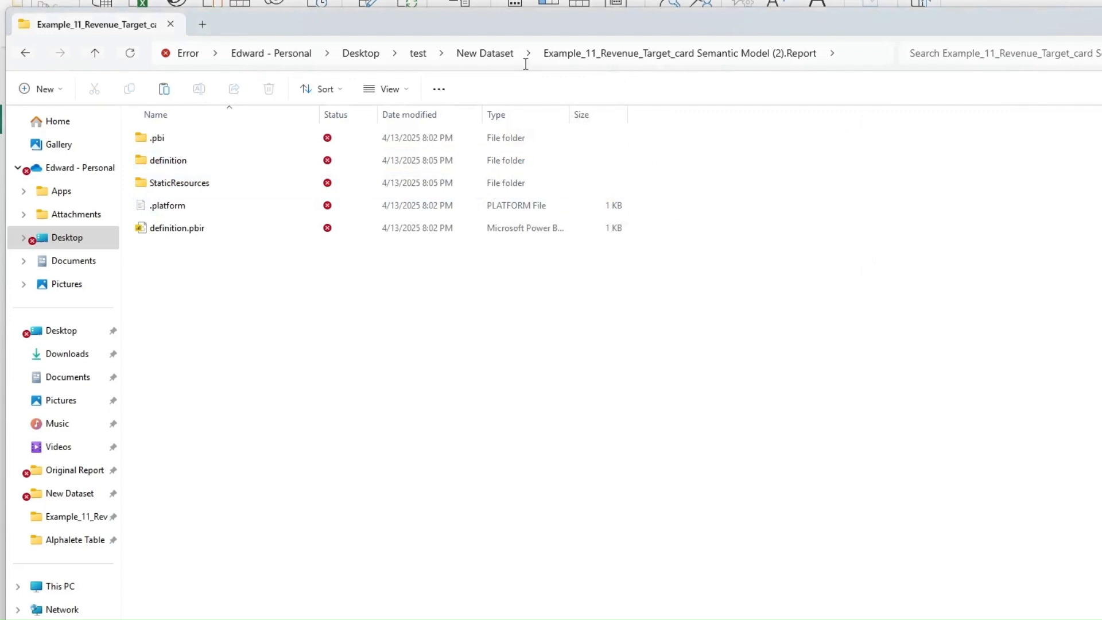
Open Example_11_Revenue_Target_card Semantic Model (2).pbip from New Dataset in Power BI Desktop and show its model diagram
click(475, 54)
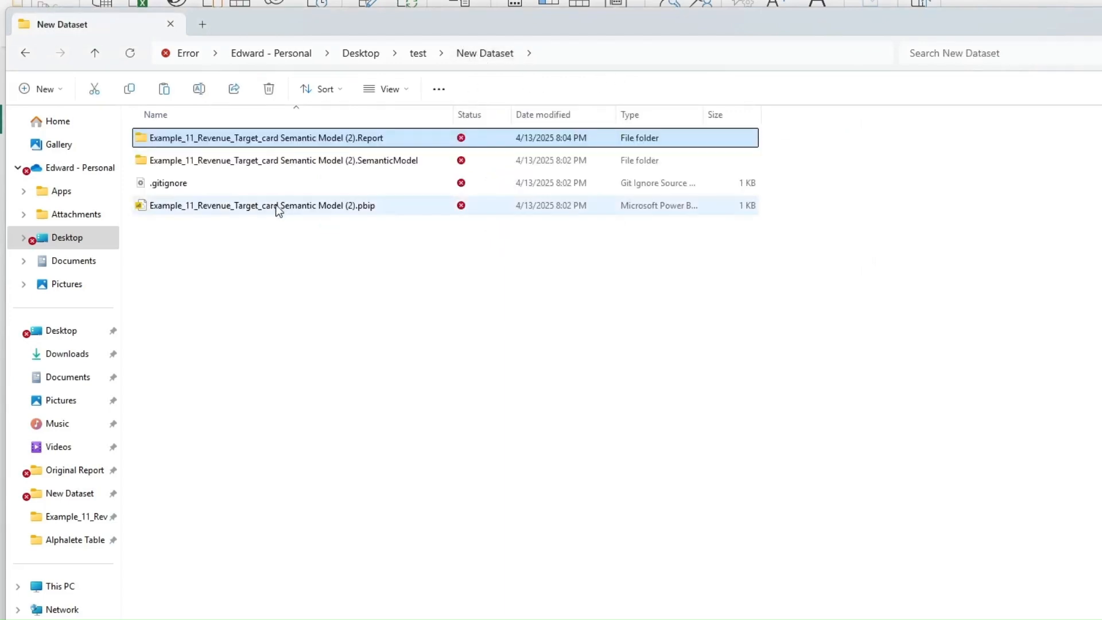
double_click(278, 207)
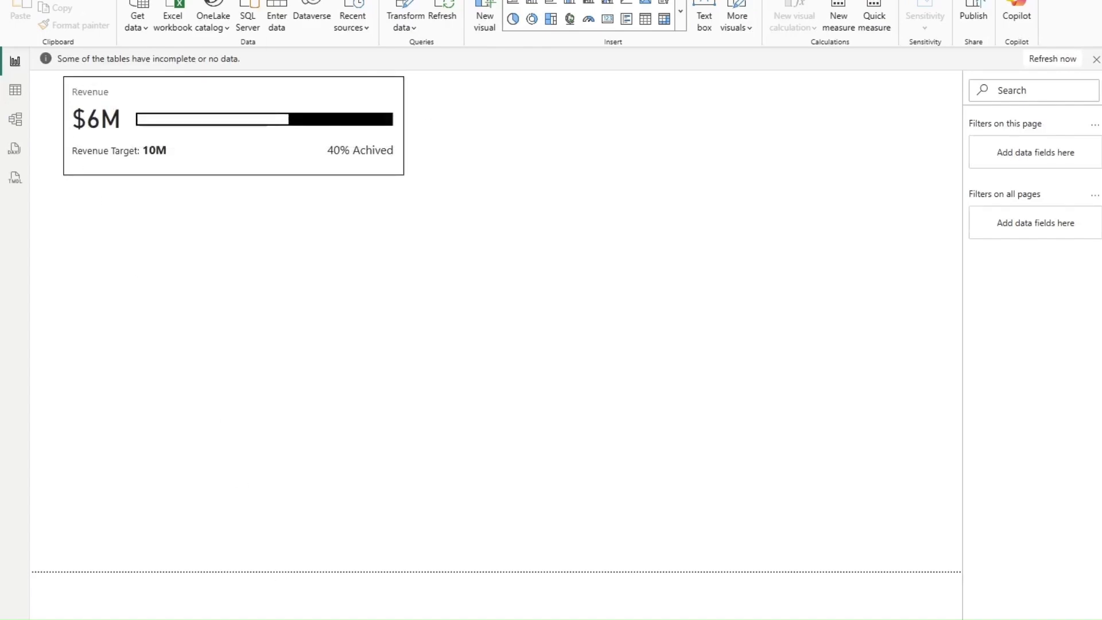
click(14, 120)
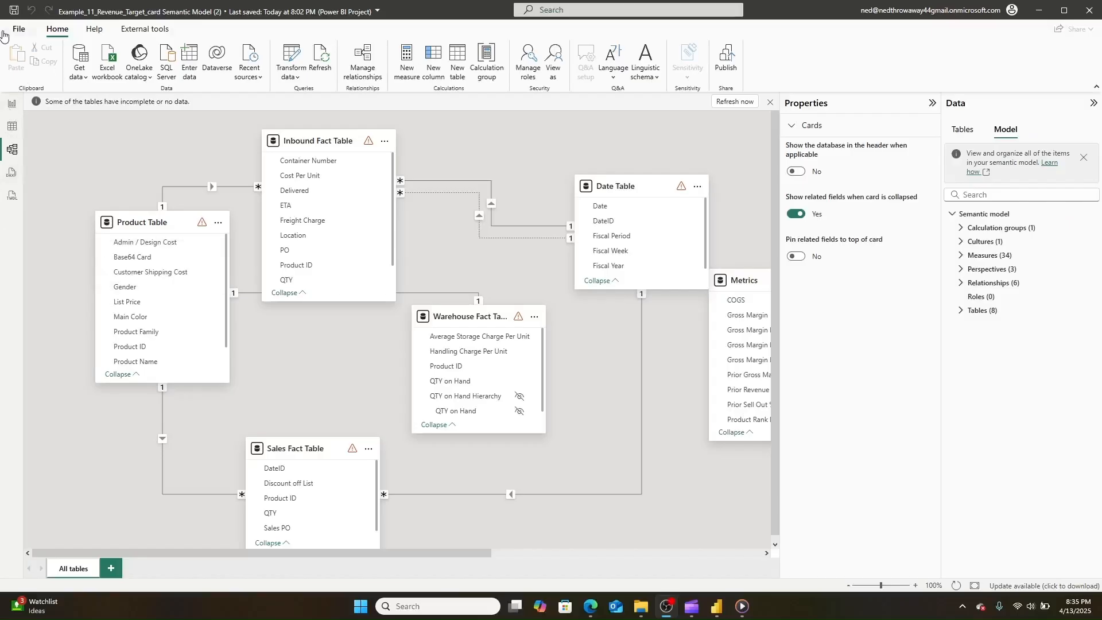
Save the project as the Power BI file Example_11_Revenue_Target_card Semantic Model (2).pbix in the test folder and close Power BI Desktop
click(17, 30)
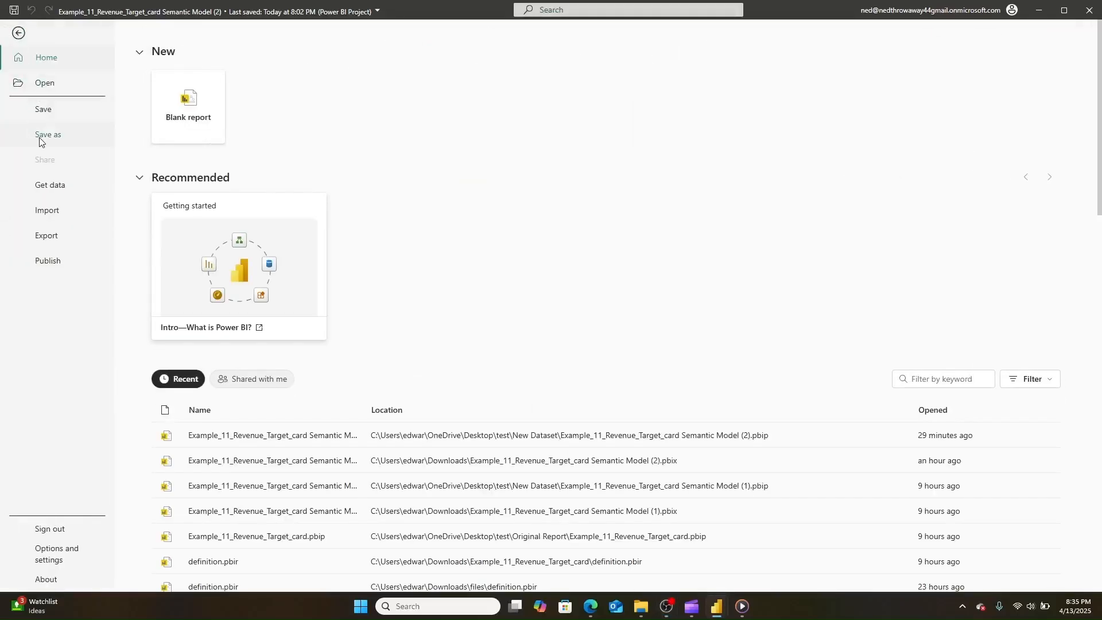
click(39, 138)
click(652, 565)
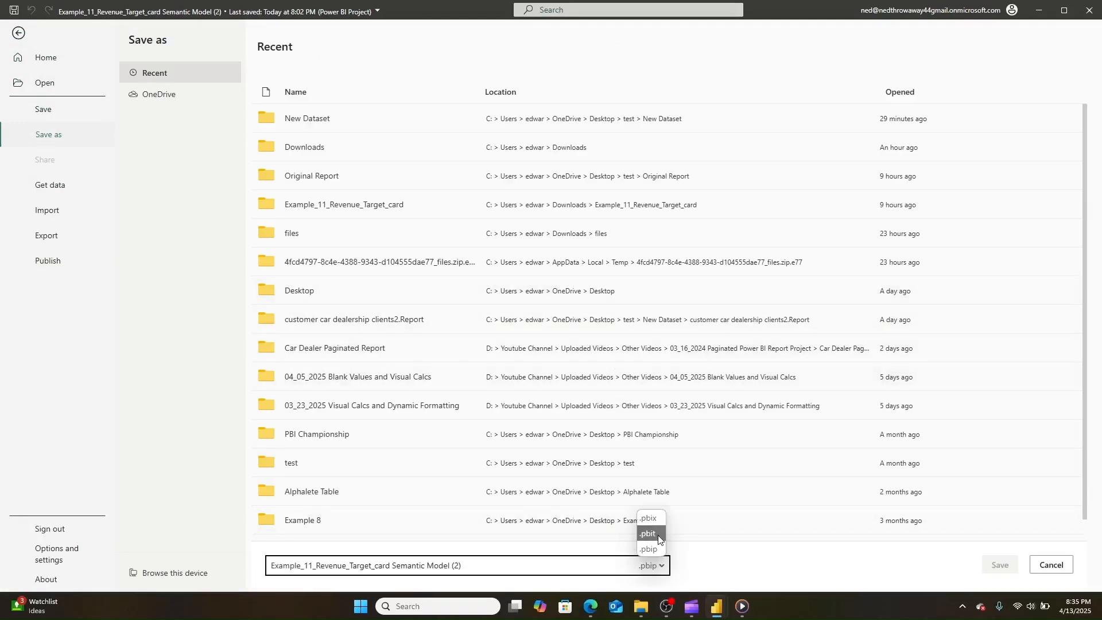
click(655, 518)
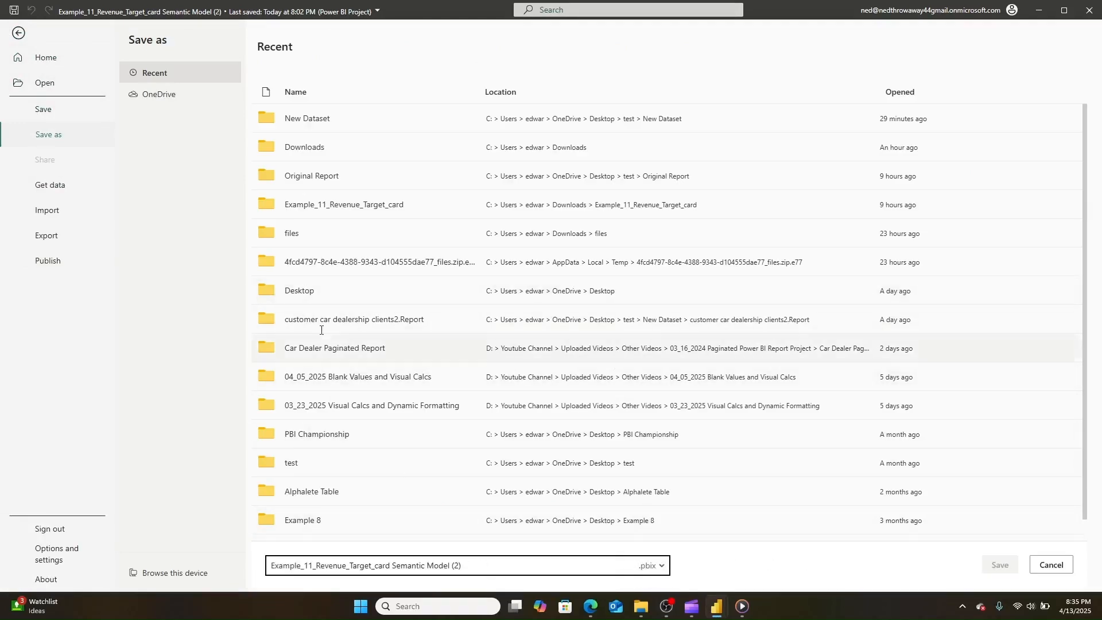
click(135, 571)
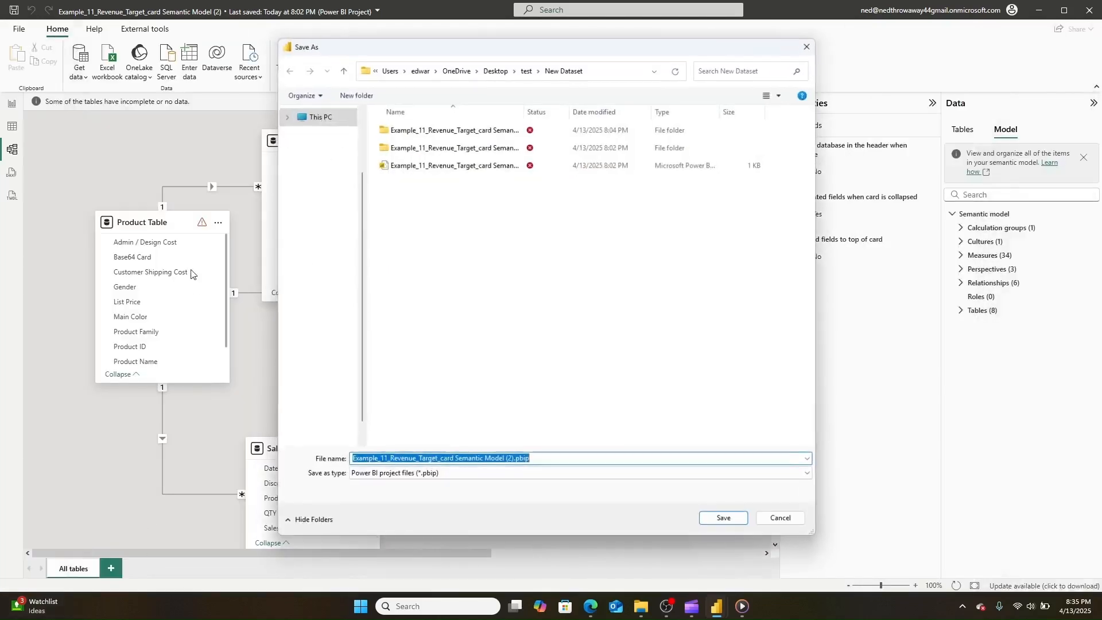
click(528, 69)
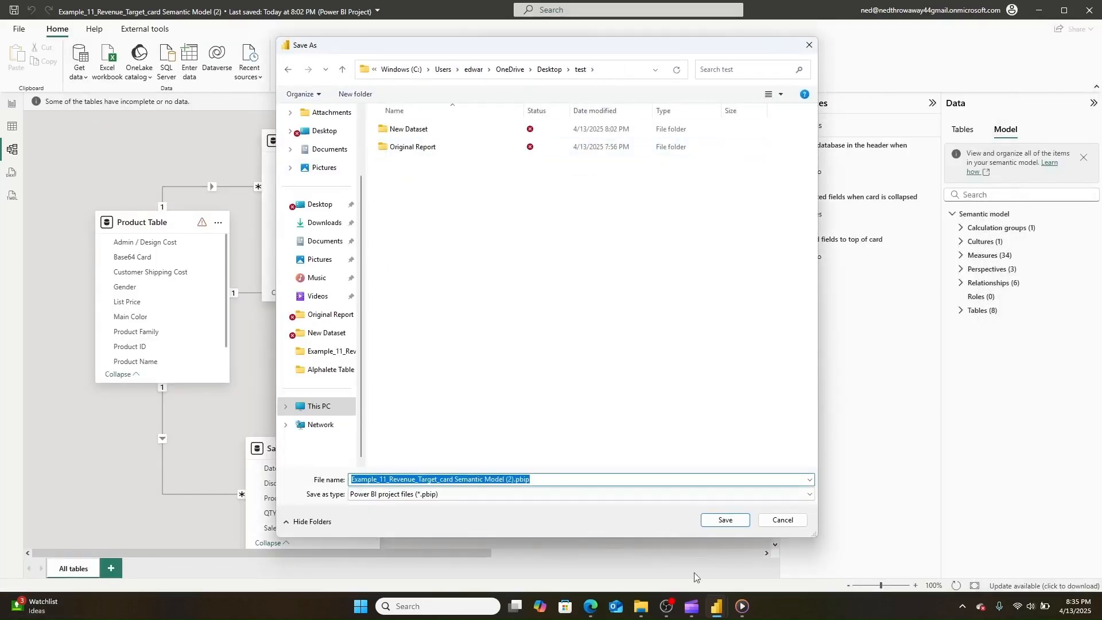
click(546, 492)
click(450, 513)
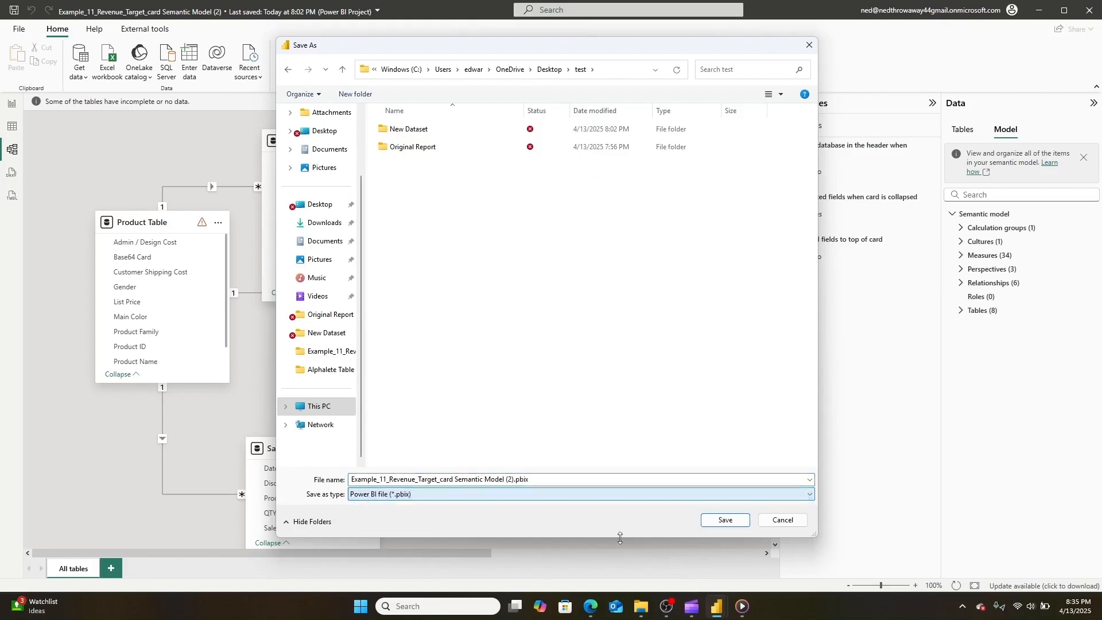
click(725, 519)
click(1088, 10)
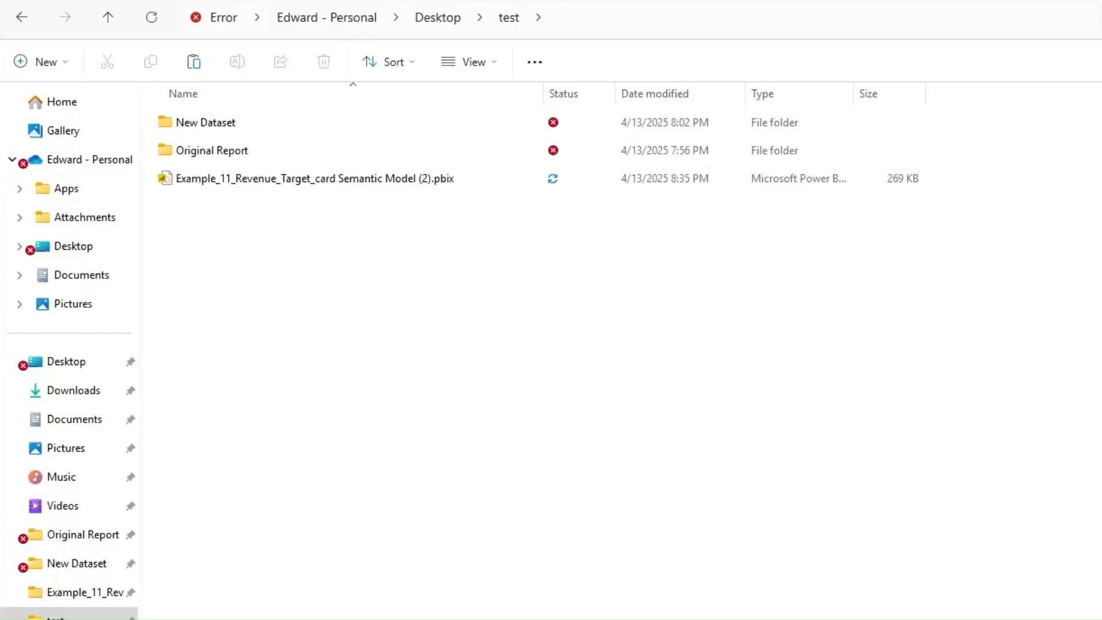
In File Explorer, check the saved .pbix file in the test folder and look through the Original Report and New Dataset folders
click(270, 178)
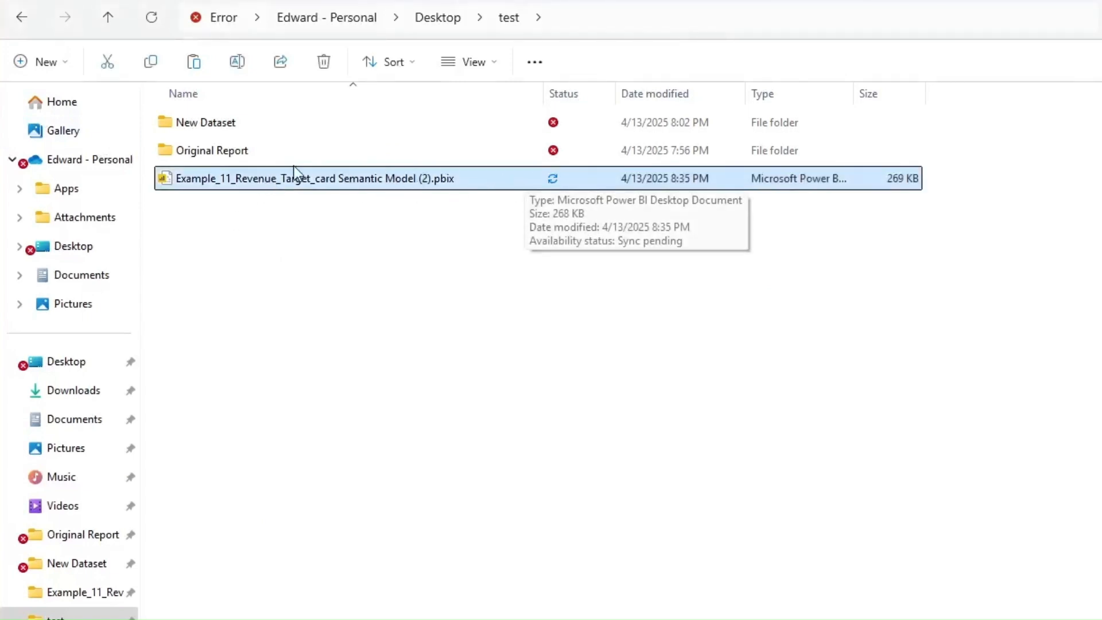
double_click(263, 150)
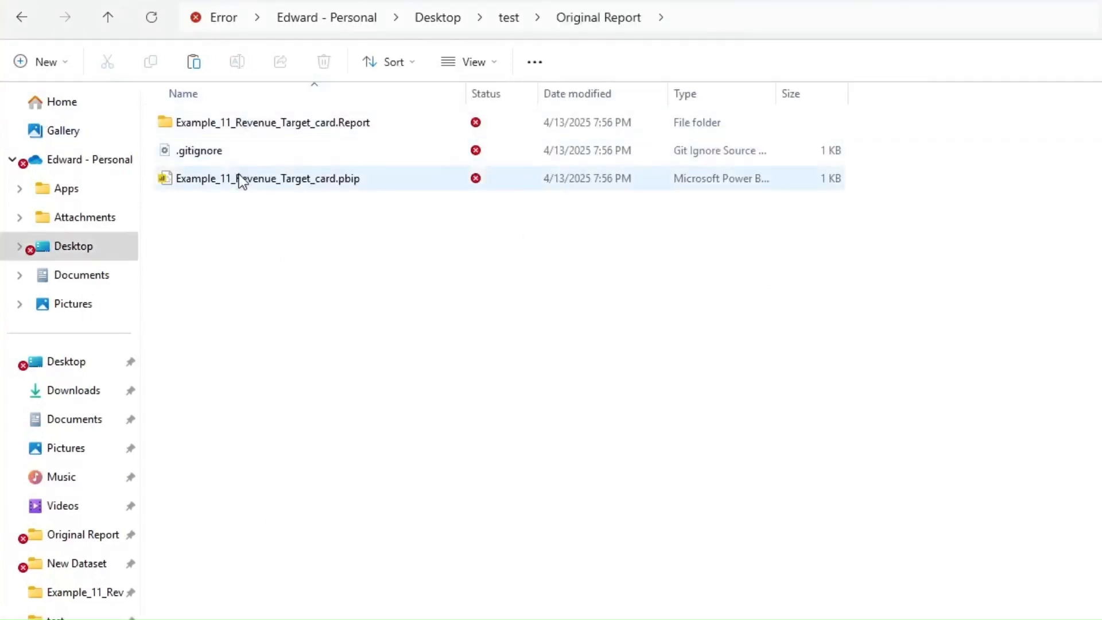
click(508, 18)
double_click(343, 122)
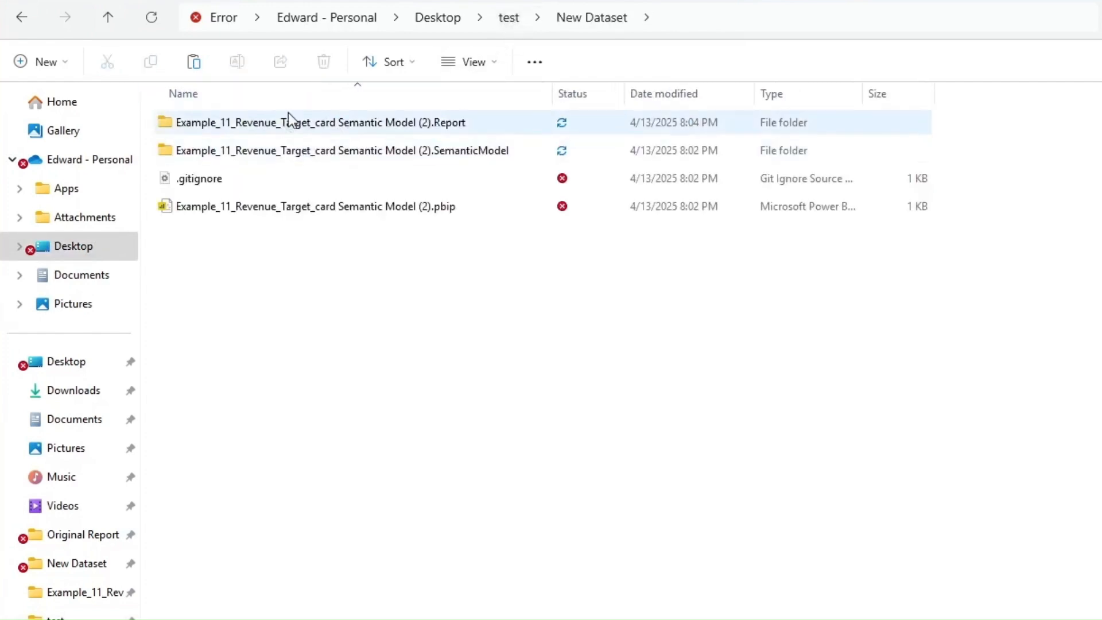